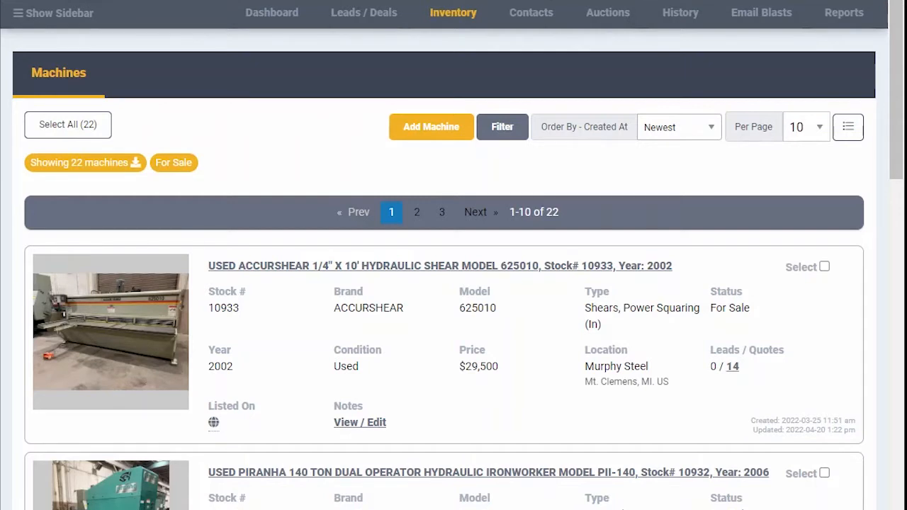
# Create a new email blast named "Test List" with the subject line "Spring Deals!" and continue to its design.
pyautogui.click(769, 20)
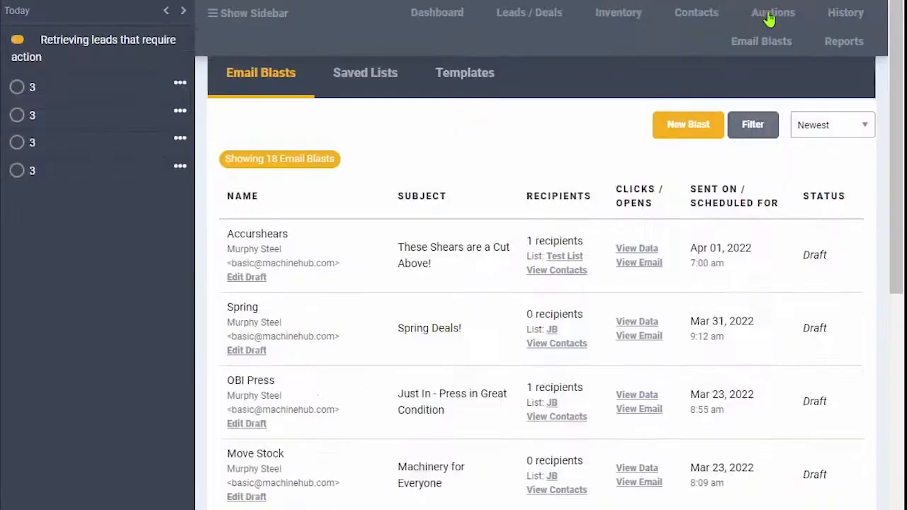
pyautogui.click(698, 135)
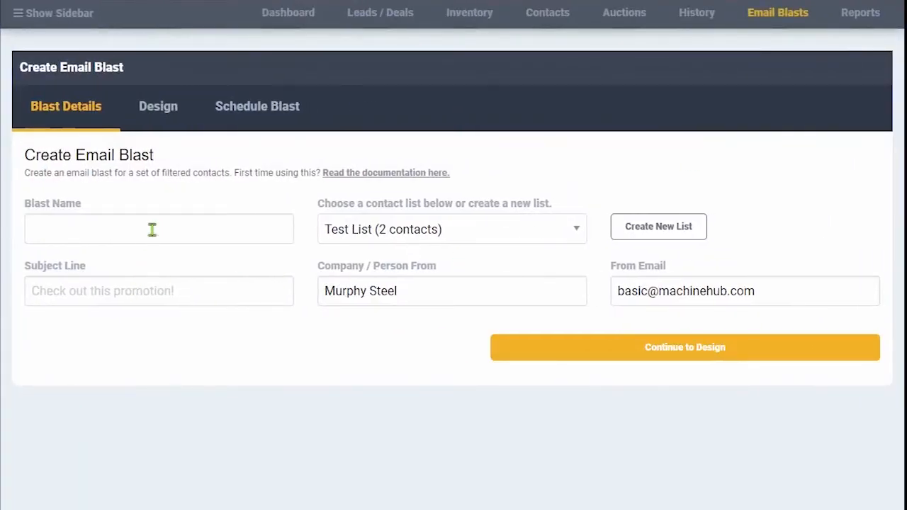
pyautogui.click(152, 229)
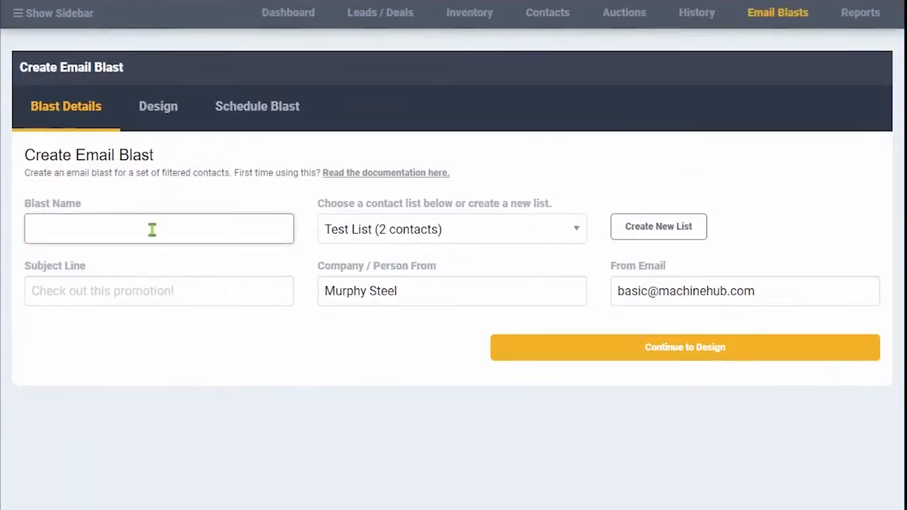
pyautogui.write('Test')
pyautogui.click(147, 244)
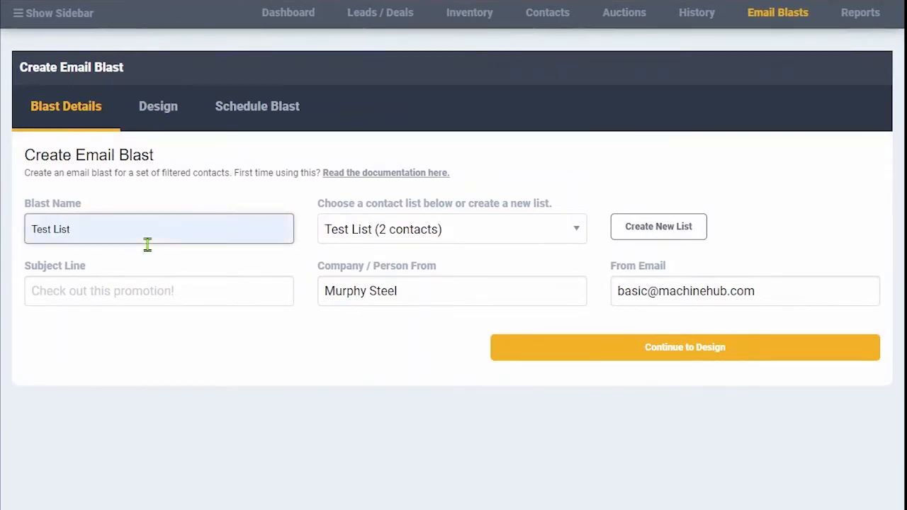
pyautogui.click(152, 289)
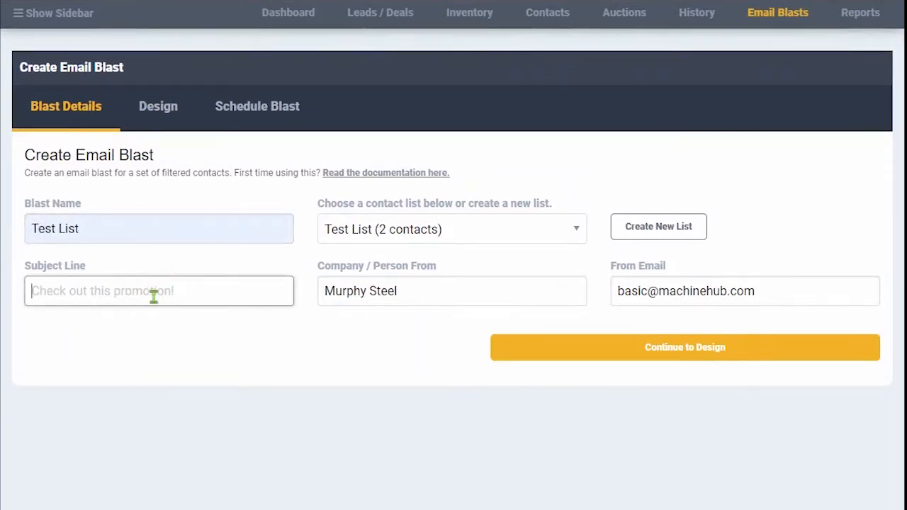
pyautogui.click(152, 308)
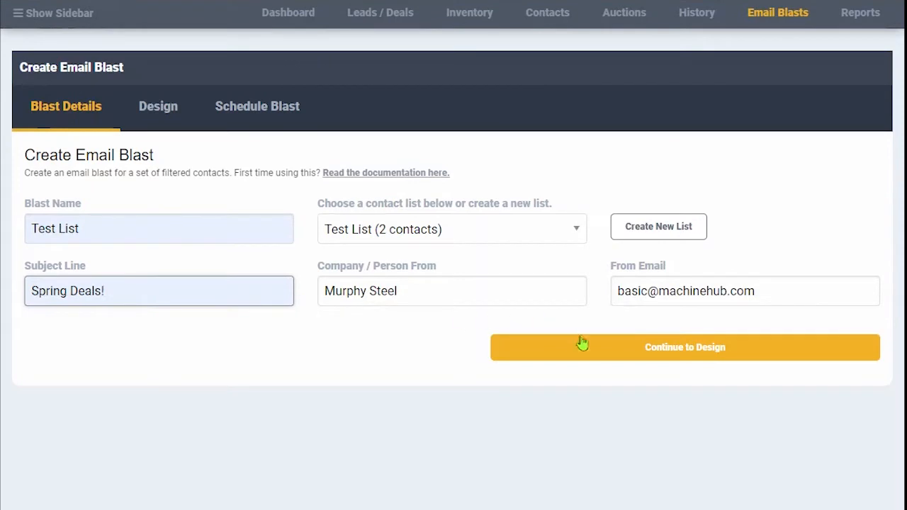
pyautogui.click(599, 352)
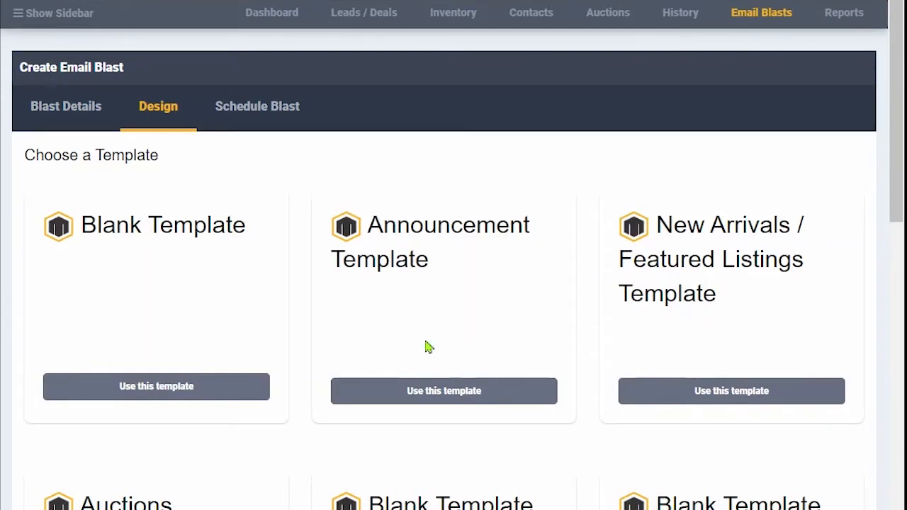
# Start the design from the Blank Template and insert the saved Company Header block at the start of the email.
pyautogui.click(163, 404)
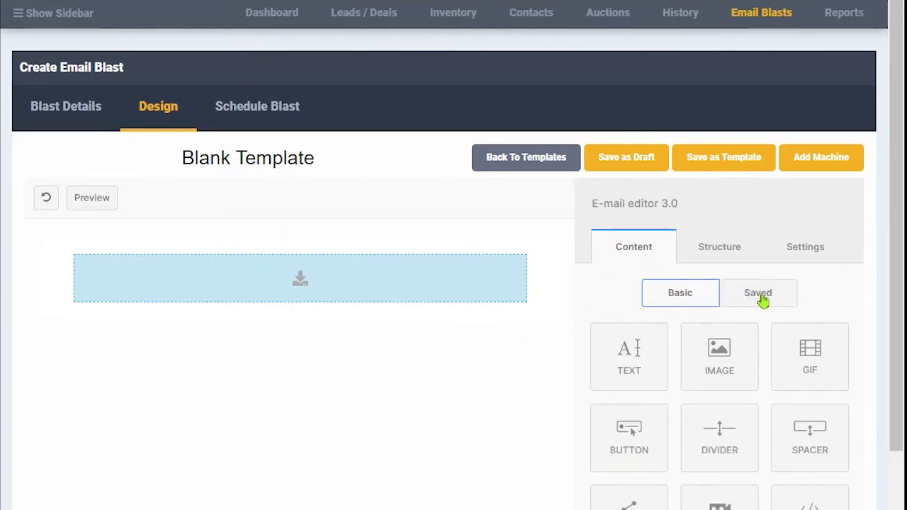
pyautogui.click(769, 301)
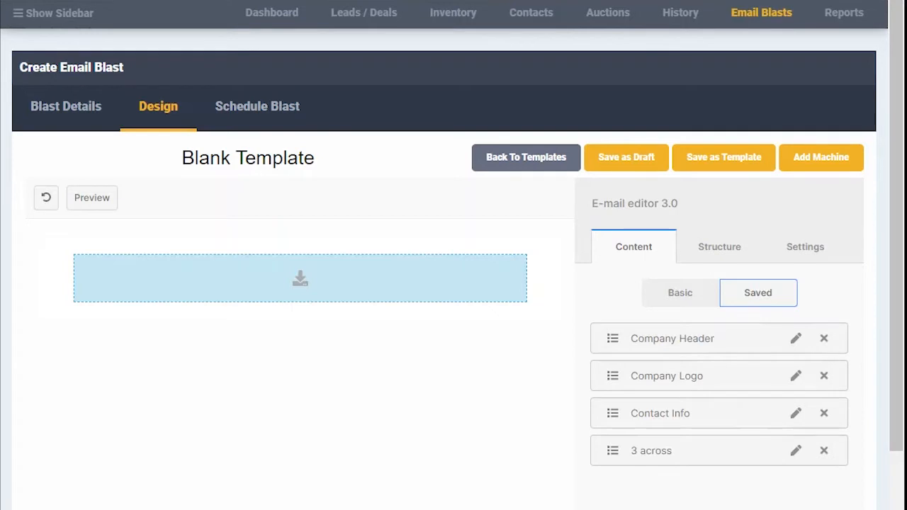
pyautogui.click(663, 338)
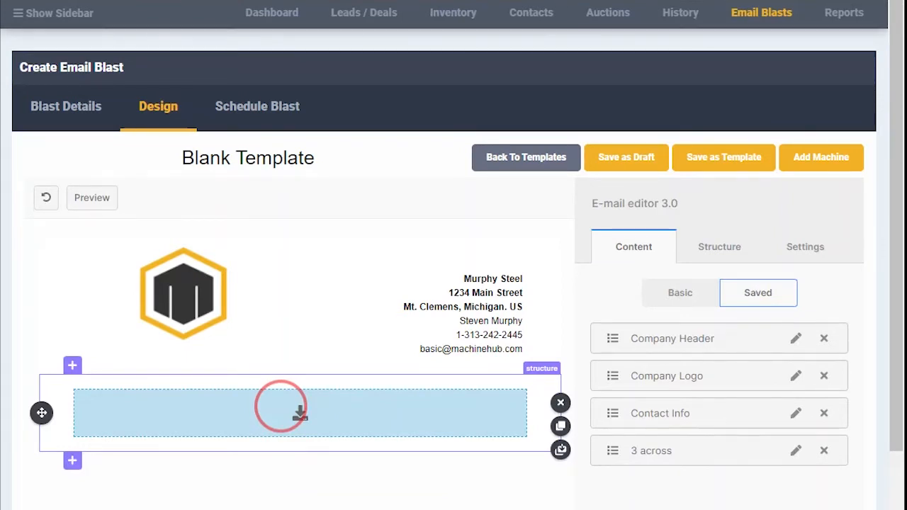
# Insert a text block in the empty structure below the company header and delete its placeholder text.
pyautogui.moveTo(282, 415); pyautogui.dragTo(281, 415)
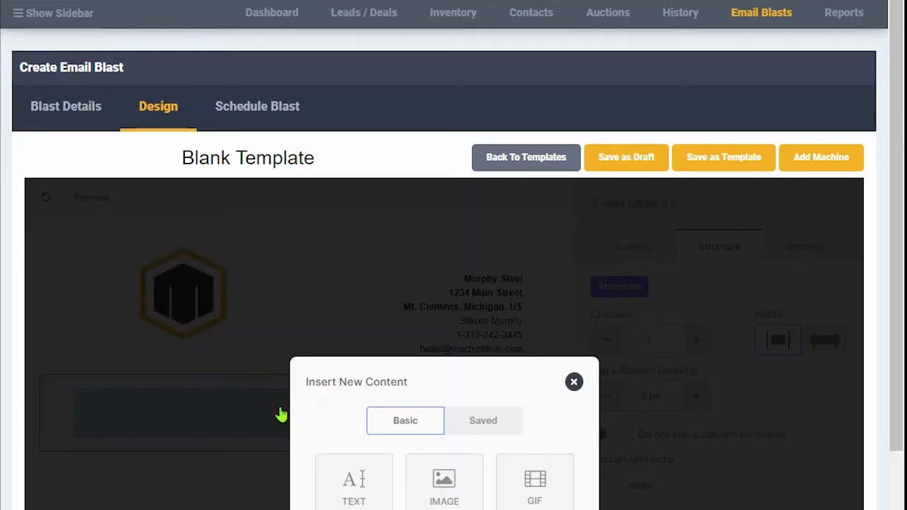
pyautogui.scroll(-2, 282, 415)
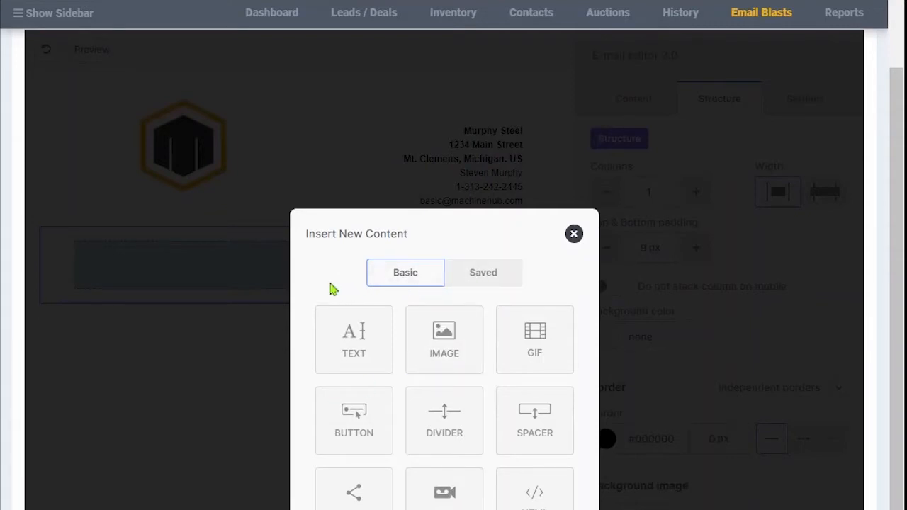
pyautogui.click(343, 361)
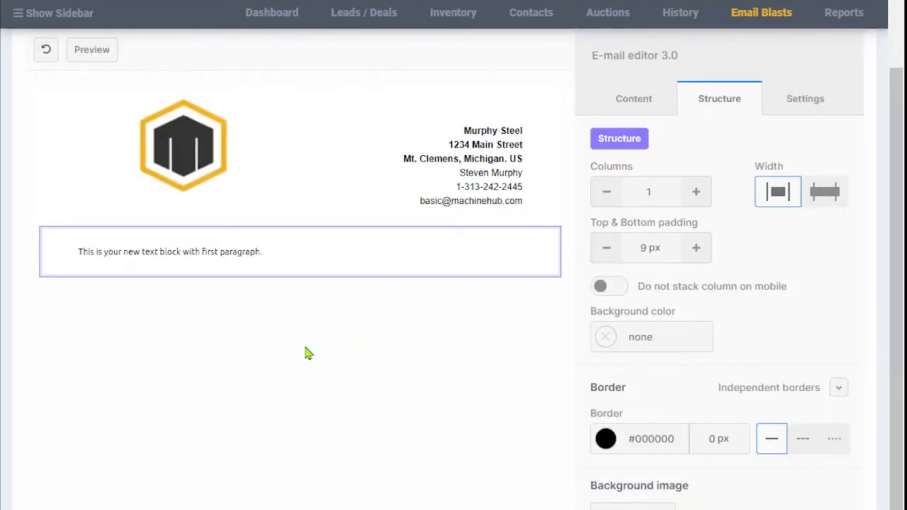
pyautogui.moveTo(279, 251); pyautogui.dragTo(67, 253)
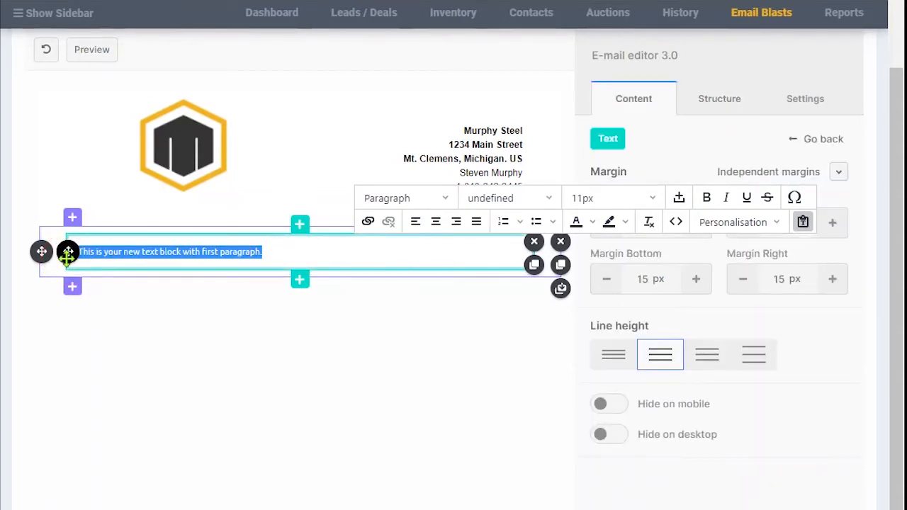
pyautogui.press('BackSpace')
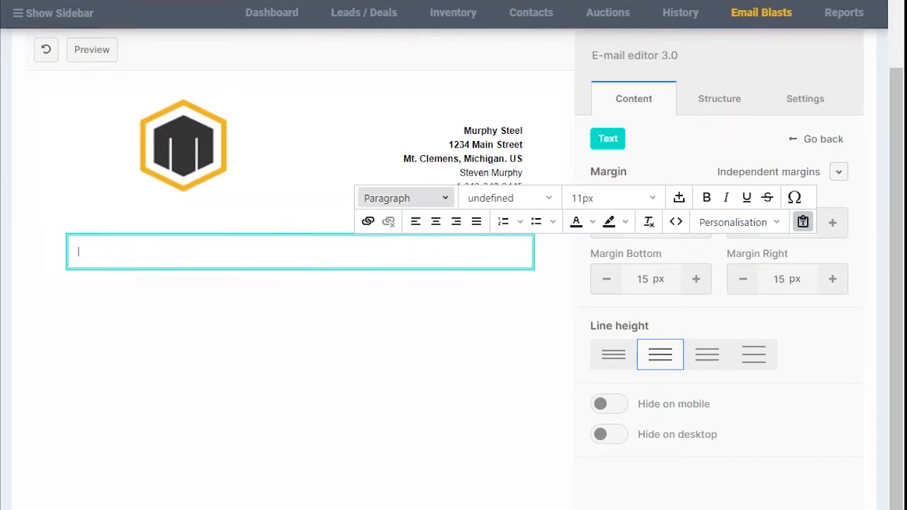
# Write the heading "Great Deals Below!" in the text block, centred, bold and at 16px.
pyautogui.click(436, 222)
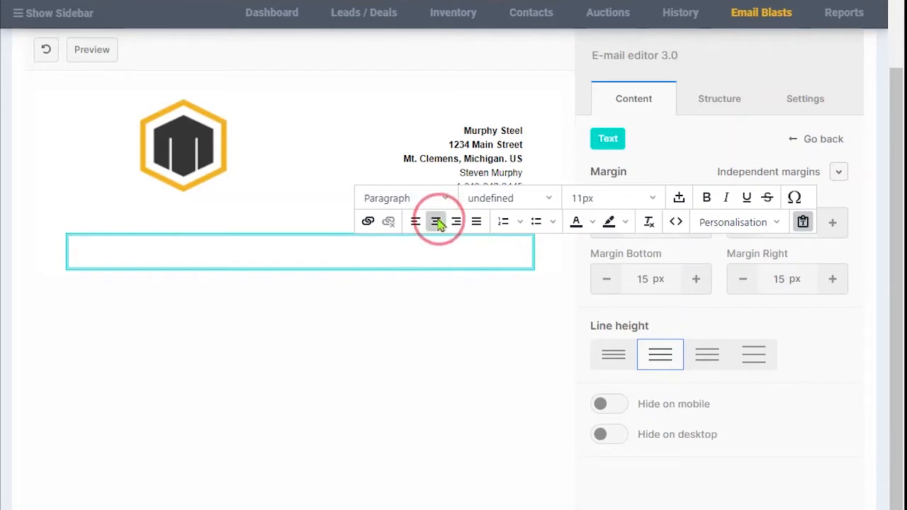
pyautogui.click(653, 197)
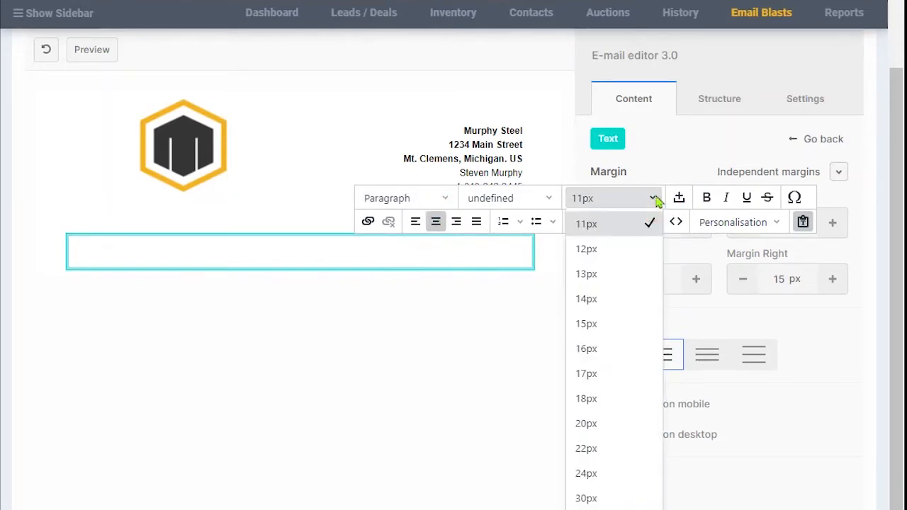
pyautogui.click(624, 352)
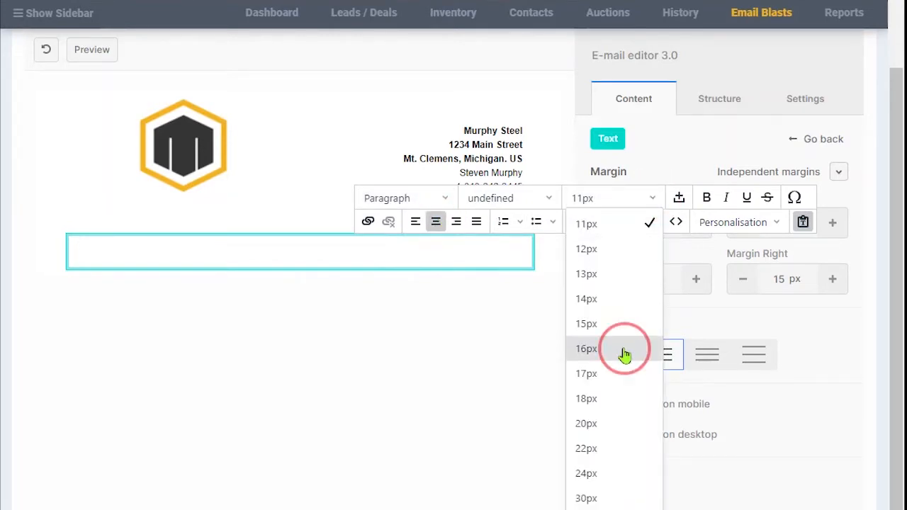
pyautogui.click(708, 198)
pyautogui.write('G')
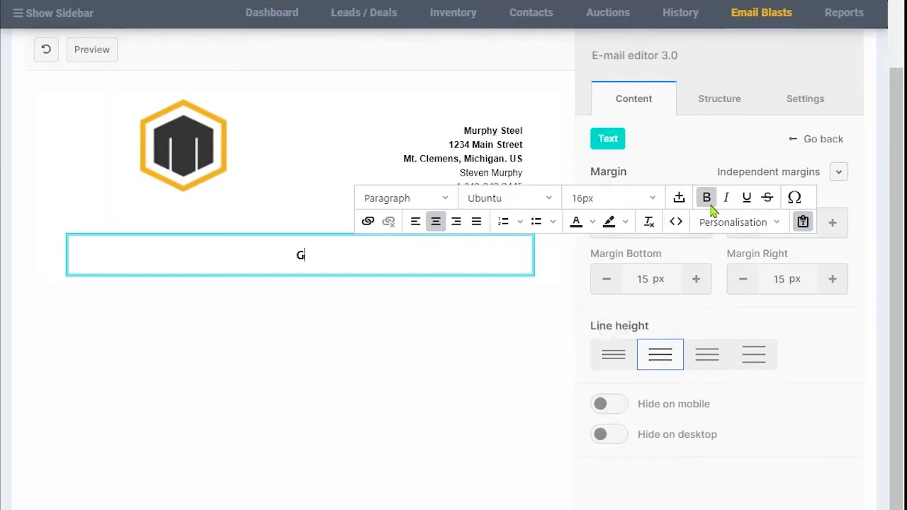
pyautogui.write('reat Deals Be')
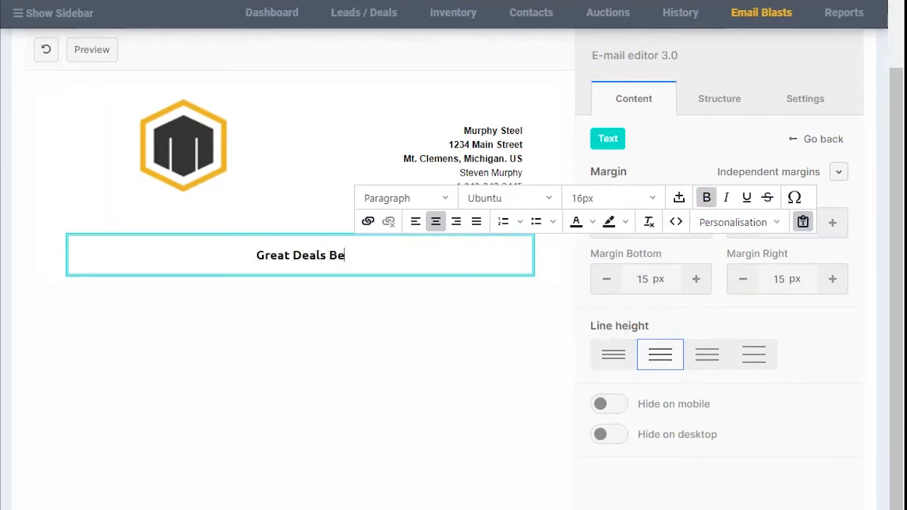
pyautogui.write('low!')
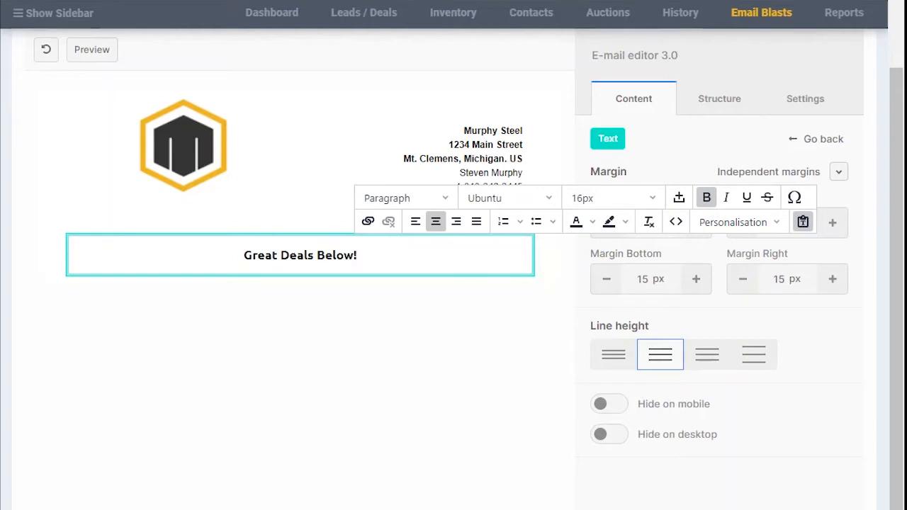
# Set a 2 px border on the structure containing the "Great Deals Below!" heading.
pyautogui.click(560, 262)
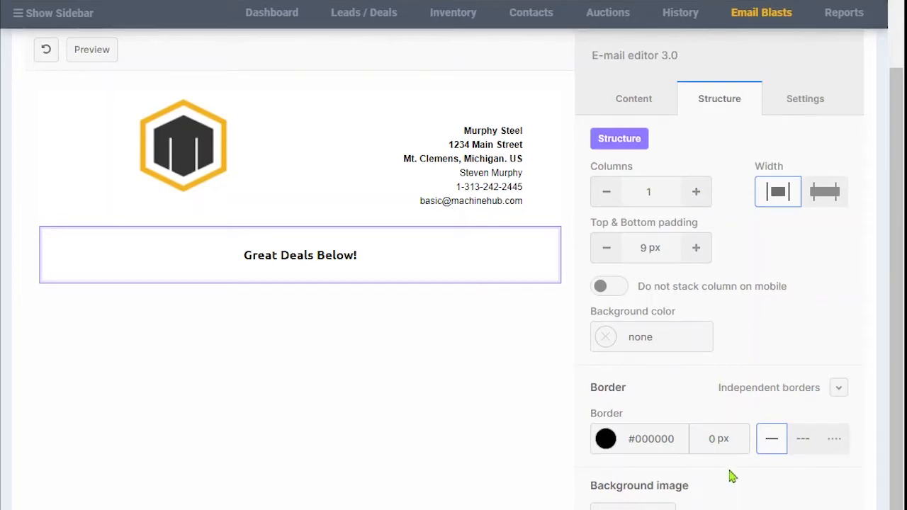
pyautogui.click(716, 439)
pyautogui.click(715, 440)
pyautogui.write('2')
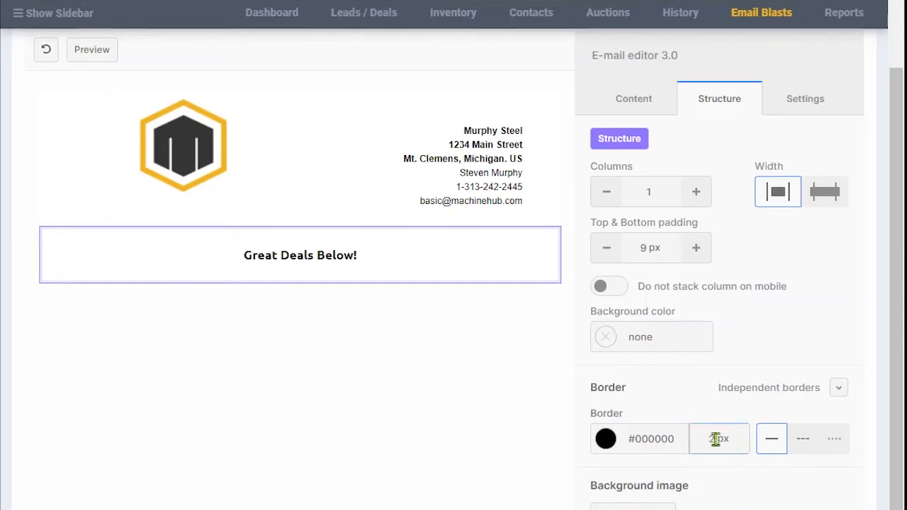
pyautogui.click(423, 383)
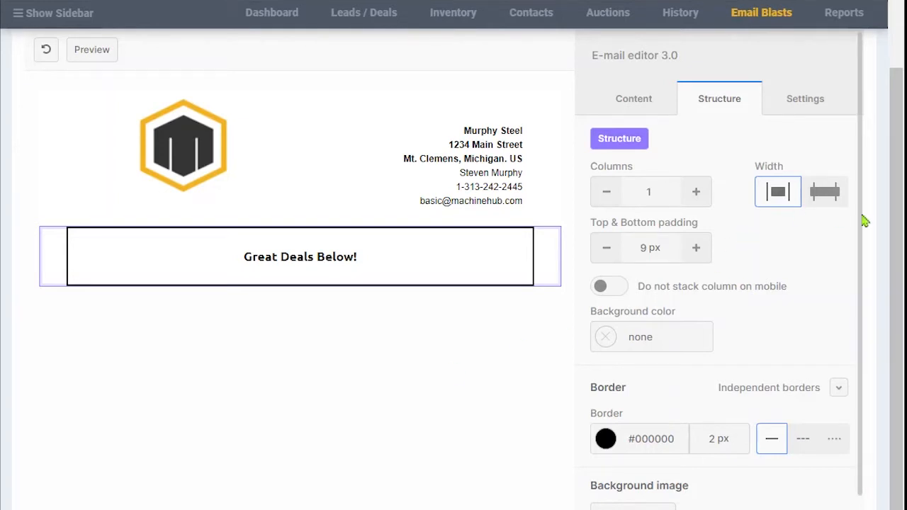
# Search the machine listings for "accur" and insert the Accurshear 1/4" x 10' hydraulic shear, stock 10933, as a Full View.
pyautogui.click(898, 245)
pyautogui.scroll(3, 899, 245)
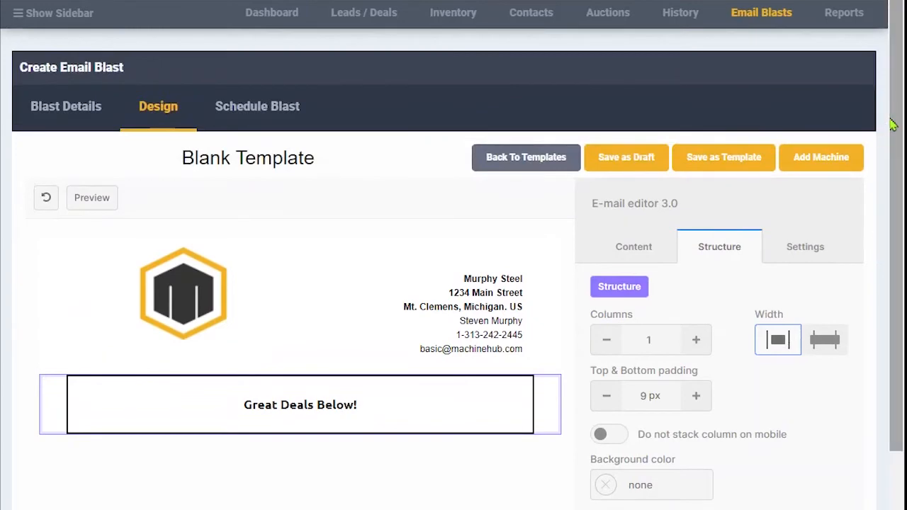
pyautogui.click(845, 162)
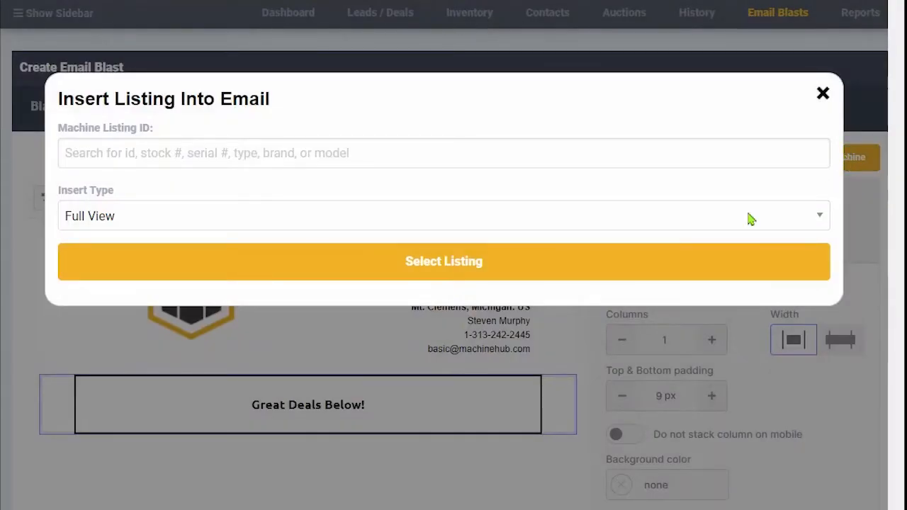
pyautogui.click(131, 146)
pyautogui.write('a')
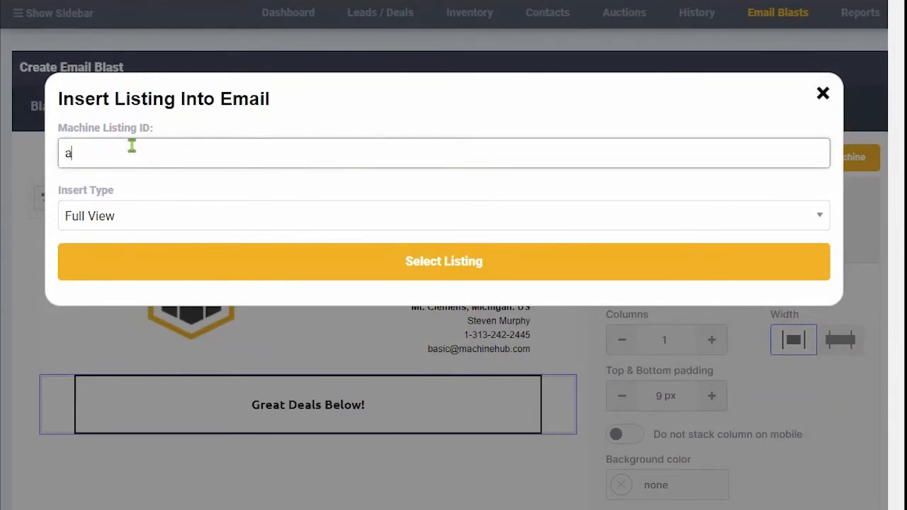
pyautogui.write('ccur')
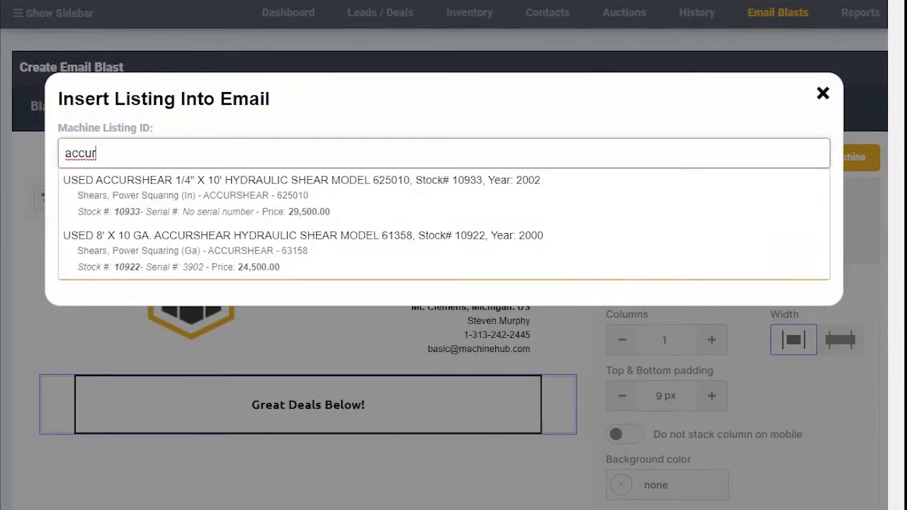
pyautogui.click(135, 183)
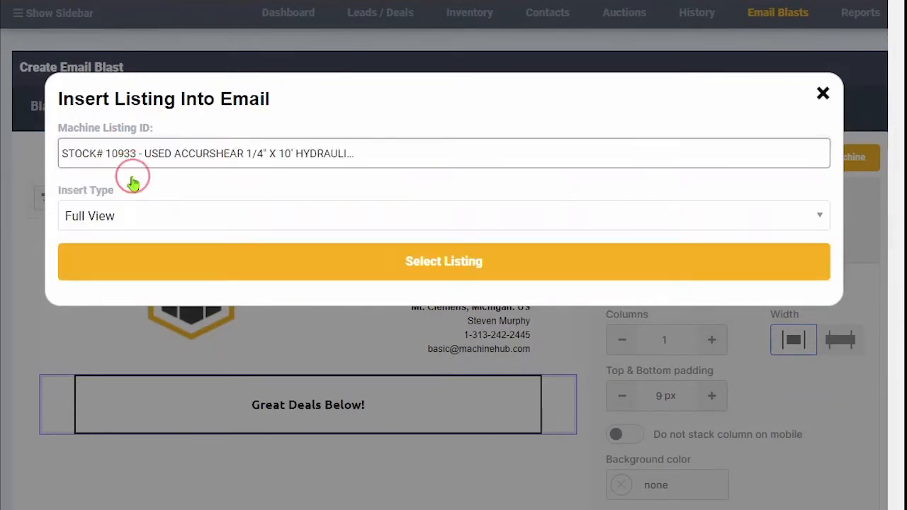
pyautogui.click(159, 263)
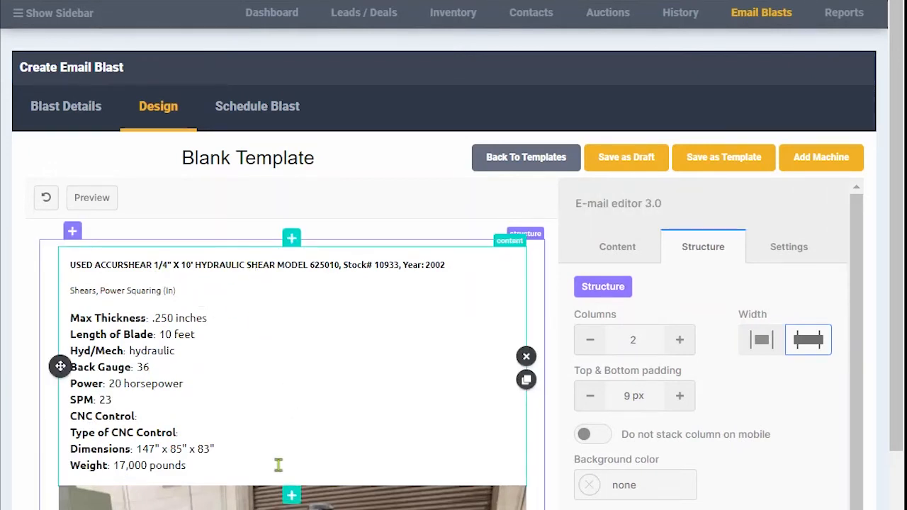
# Move the Accurshear listing structure down two places so it sits below the company header and the "Great Deals Below!" heading.
pyautogui.scroll(-5, 263, 467)
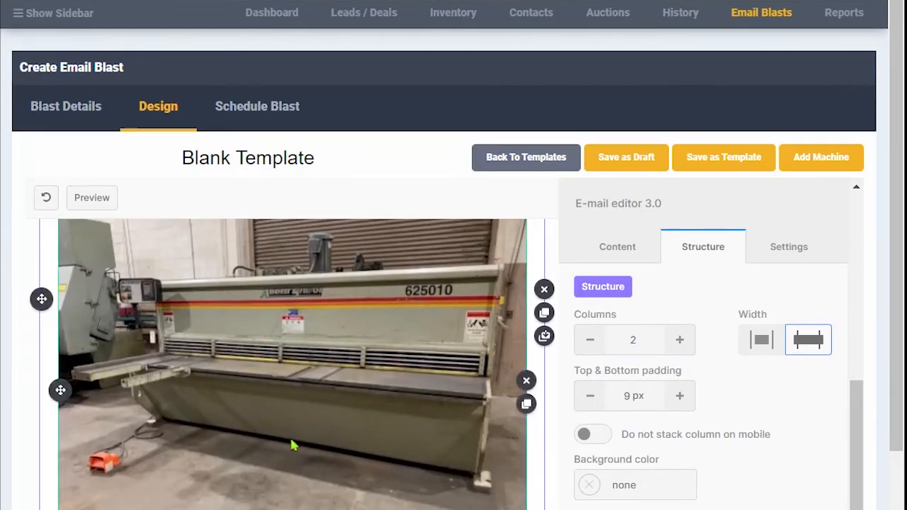
pyautogui.scroll(5, 294, 446)
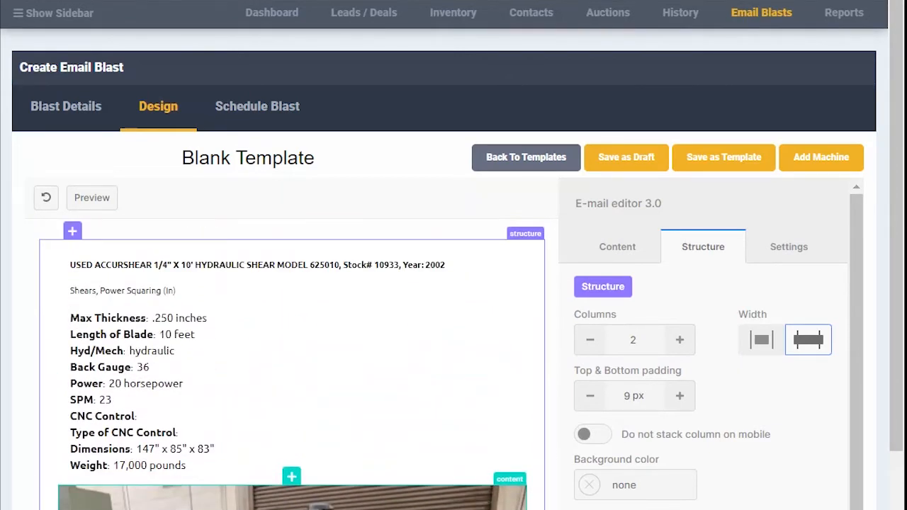
pyautogui.scroll(-10, 294, 445)
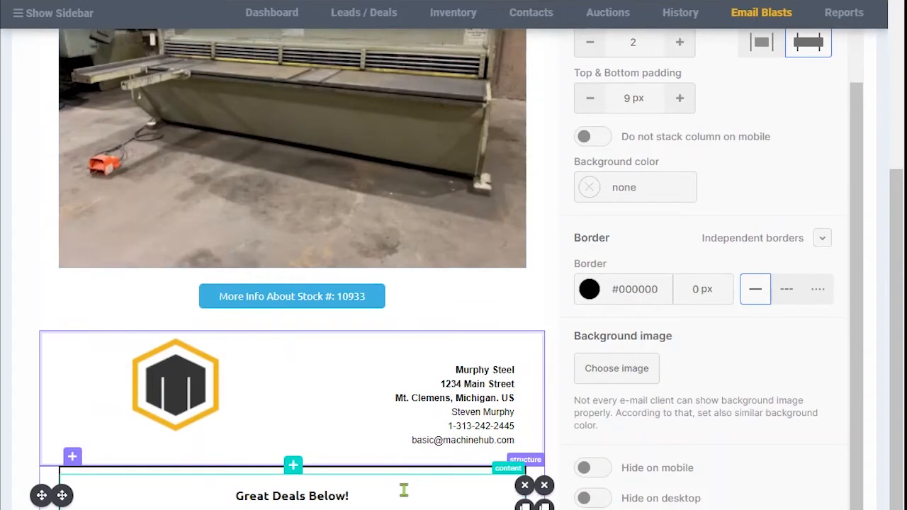
pyautogui.scroll(5, 404, 491)
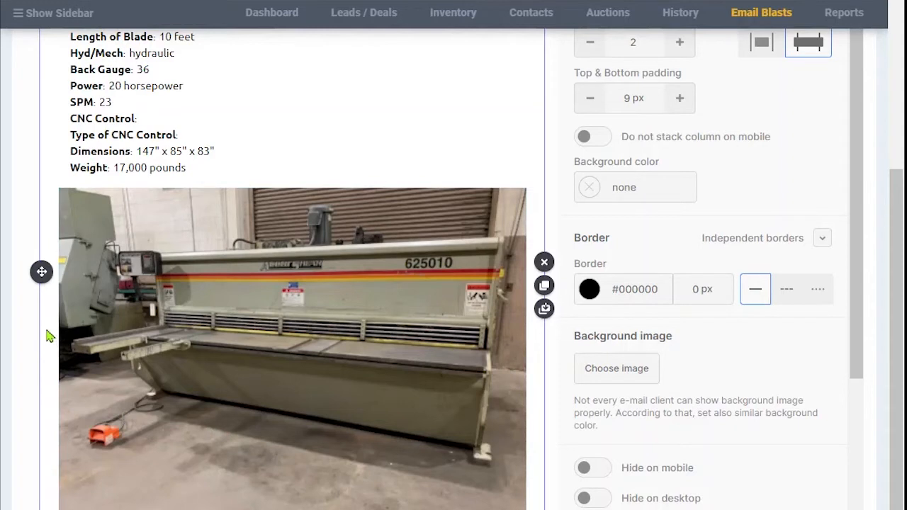
pyautogui.moveTo(41, 272)
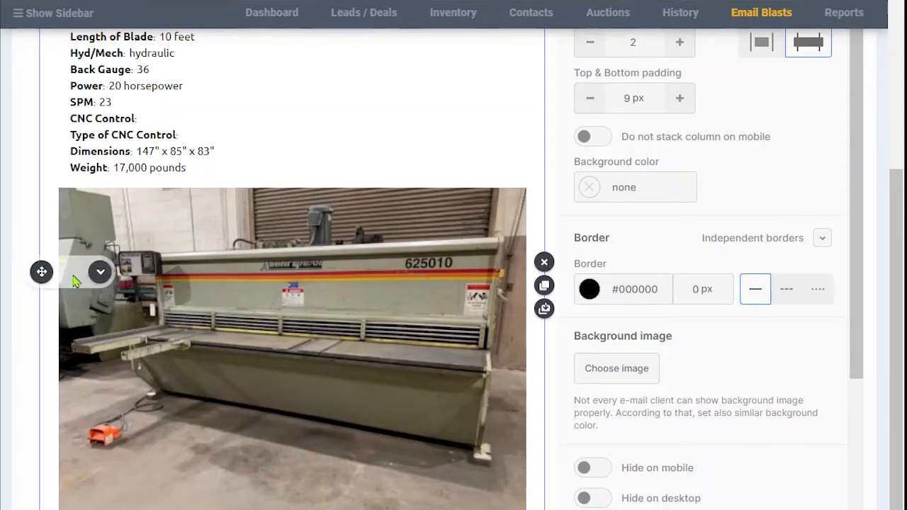
pyautogui.click(100, 272)
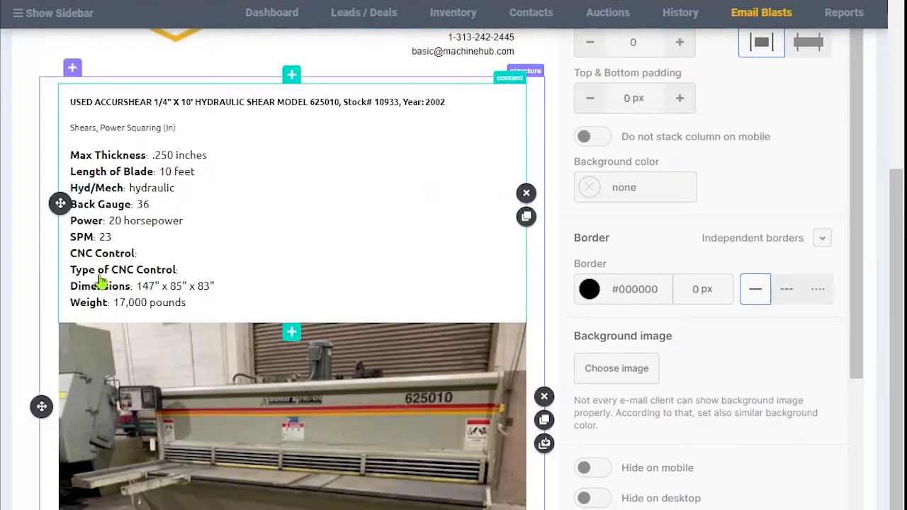
pyautogui.scroll(3, 101, 282)
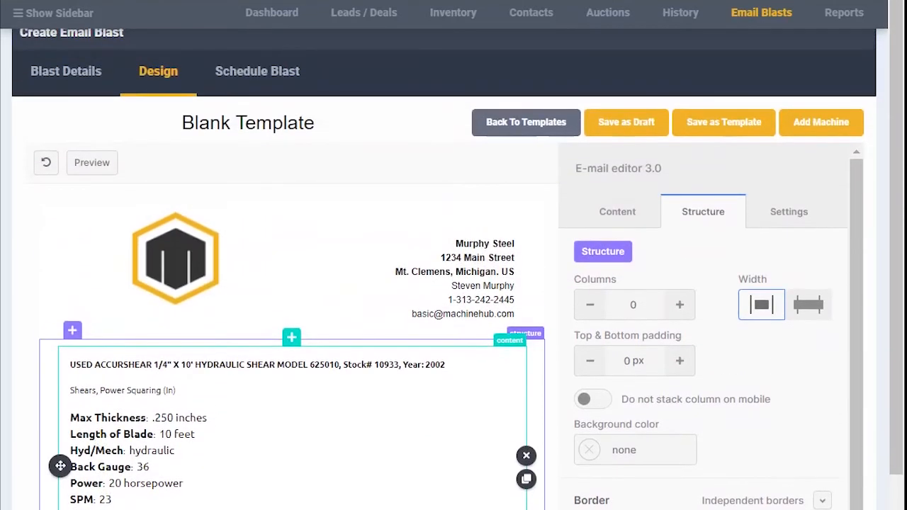
pyautogui.scroll(-8, 292, 283)
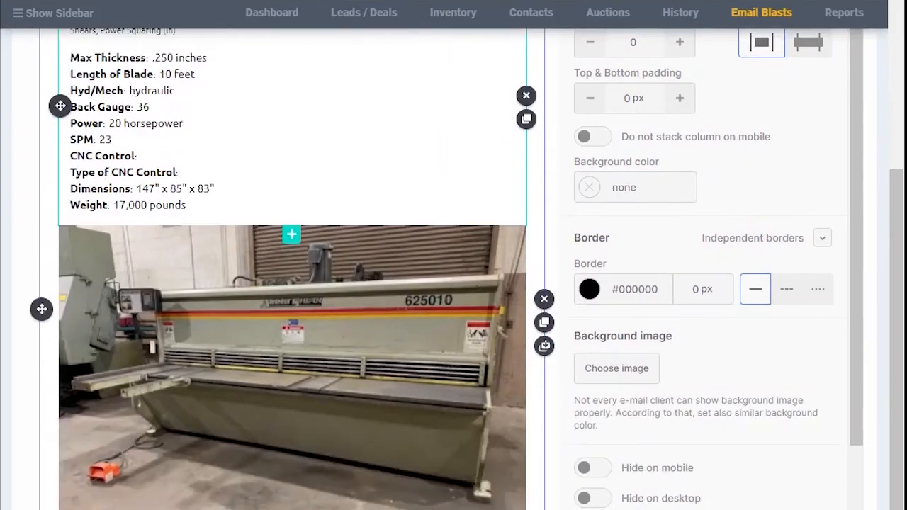
pyautogui.scroll(3, 78, 296)
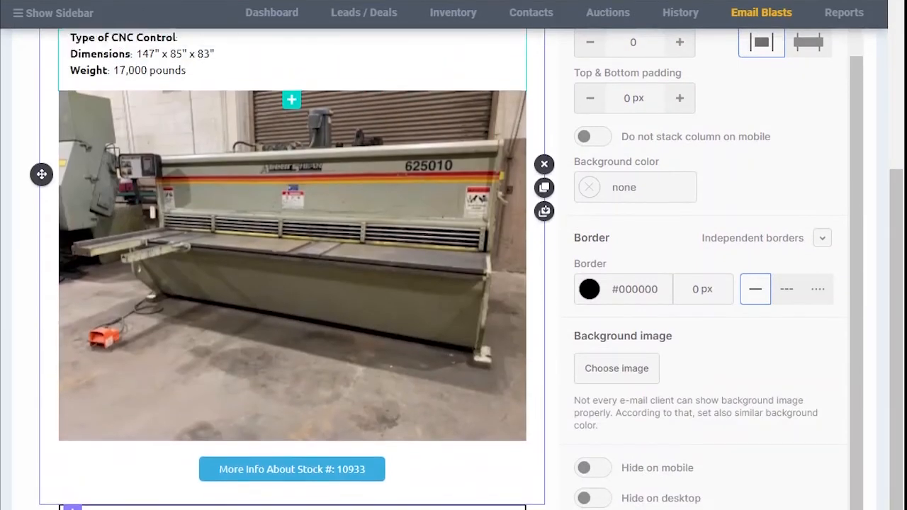
pyautogui.moveTo(41, 304)
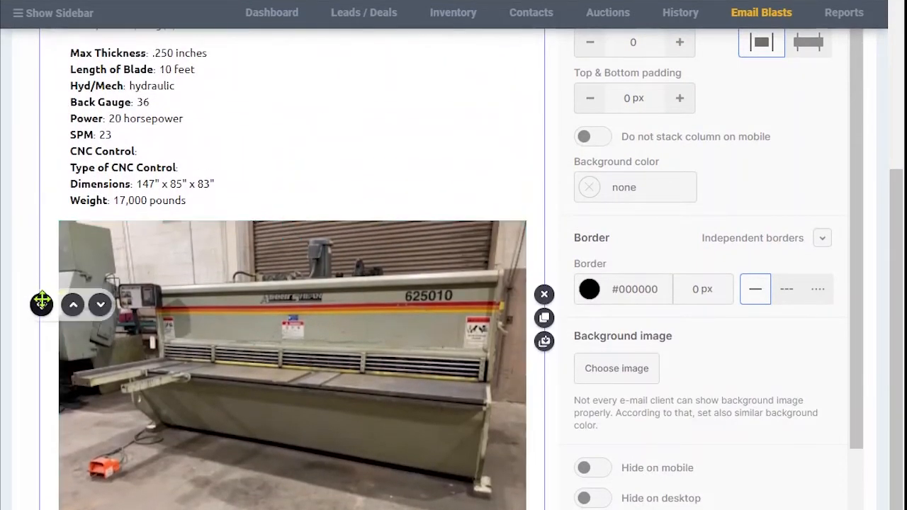
pyautogui.click(101, 304)
pyautogui.scroll(6, 103, 306)
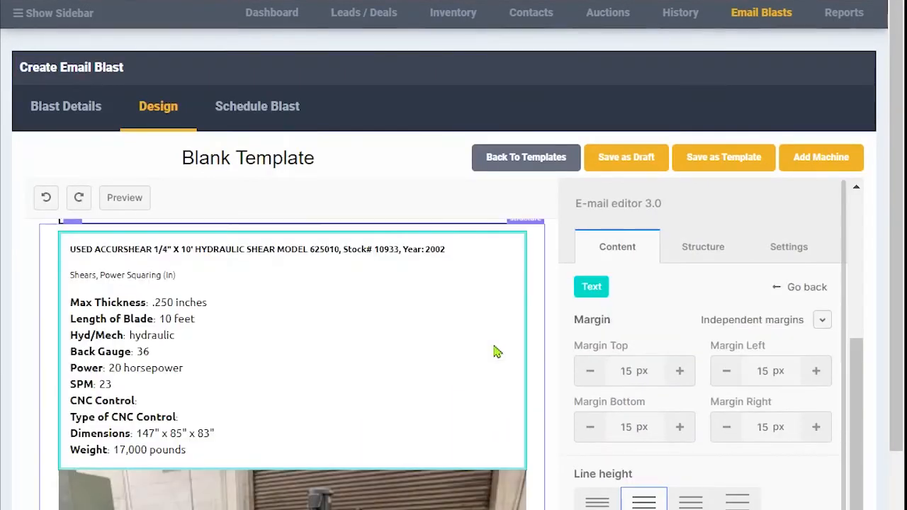
# Give the listing's description text the tightest line height and reduce the machine photo's image size to 79 %.
pyautogui.click(147, 320)
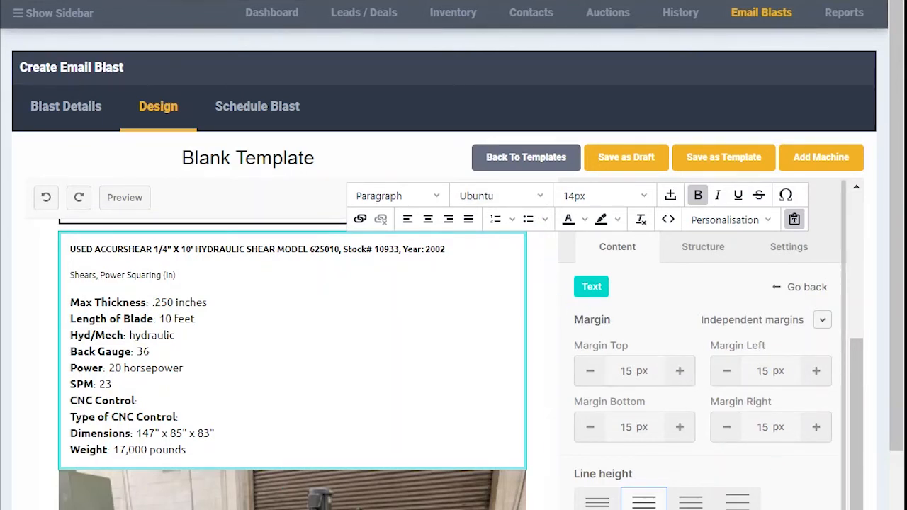
pyautogui.click(596, 501)
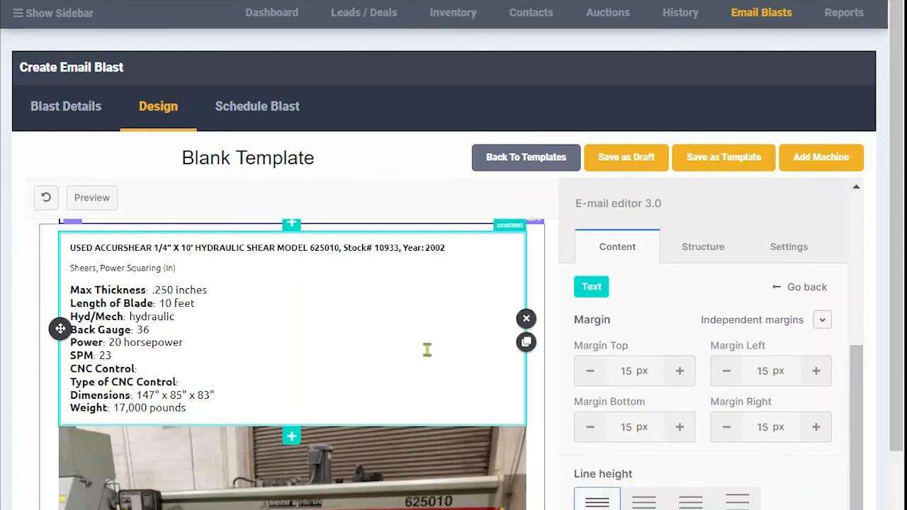
pyautogui.click(455, 503)
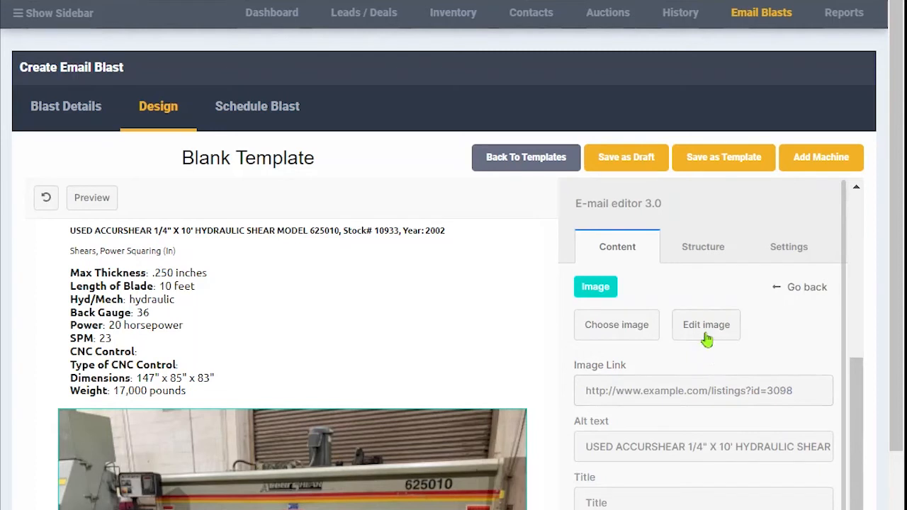
pyautogui.scroll(-2, 707, 340)
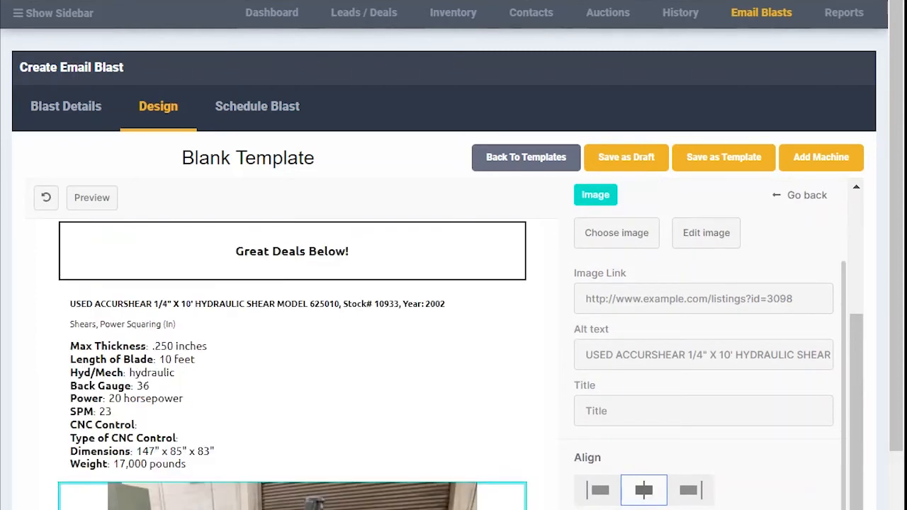
pyautogui.scroll(-4, 453, 283)
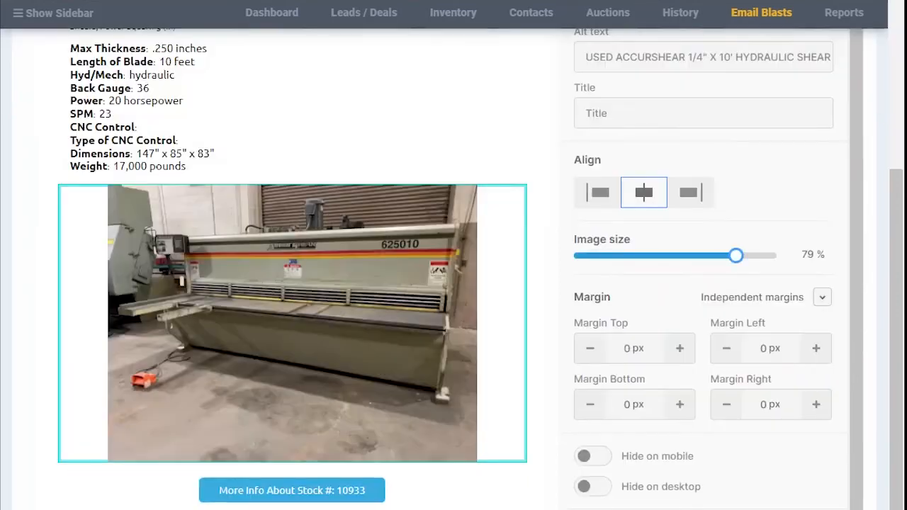
# Add a solid black border to the structure containing the Accurshear listing.
pyautogui.scroll(2, 304, 88)
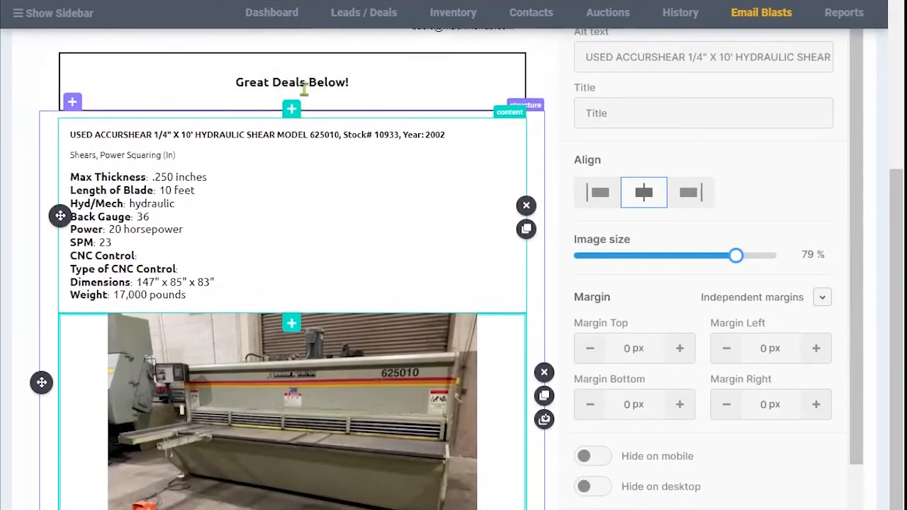
pyautogui.scroll(1, 303, 88)
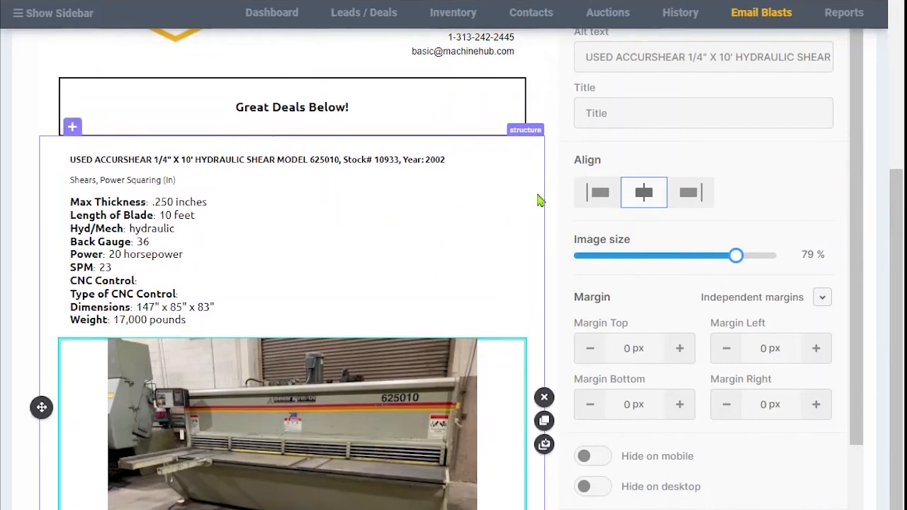
pyautogui.click(534, 132)
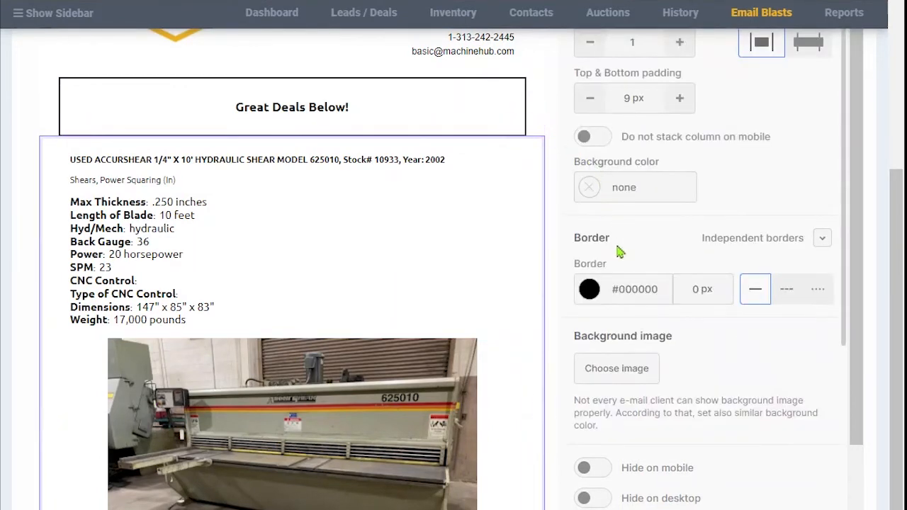
pyautogui.click(695, 289)
pyautogui.press('BackSpace')
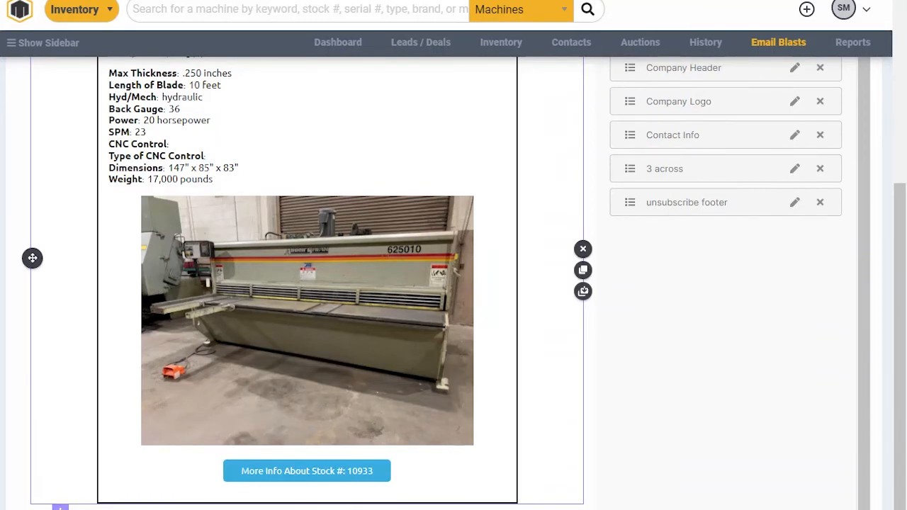
# Insert a single-column section below the Accurshear listing and fill it with the saved "unsubscribe footer" content.
pyautogui.click(61, 506)
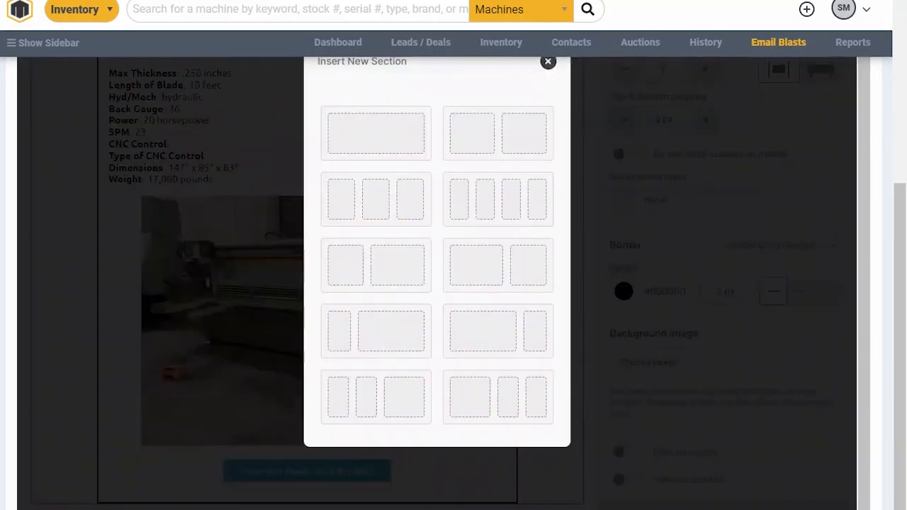
pyautogui.click(377, 141)
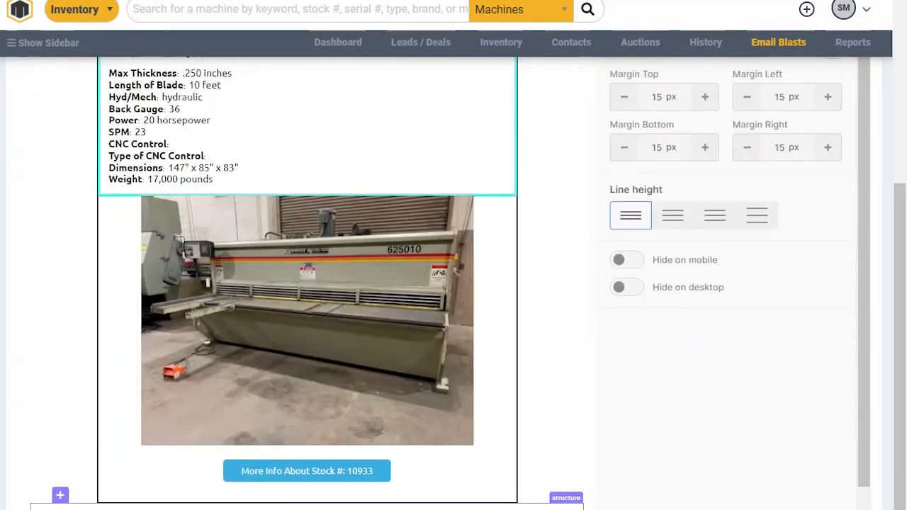
pyautogui.scroll(-1, 312, 471)
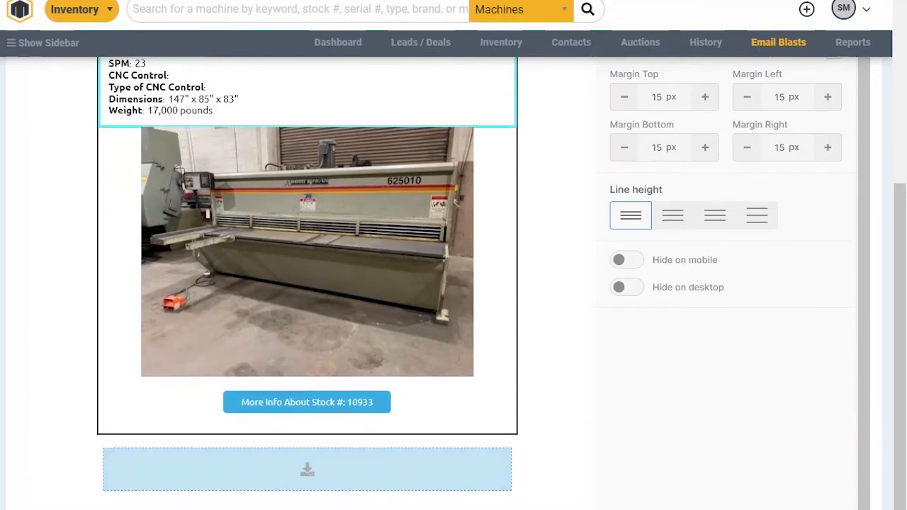
pyautogui.click(316, 472)
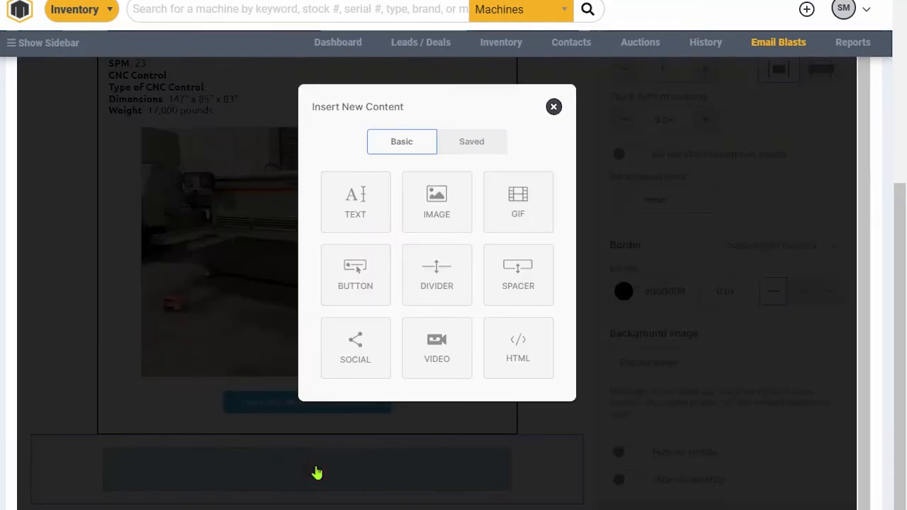
pyautogui.click(472, 144)
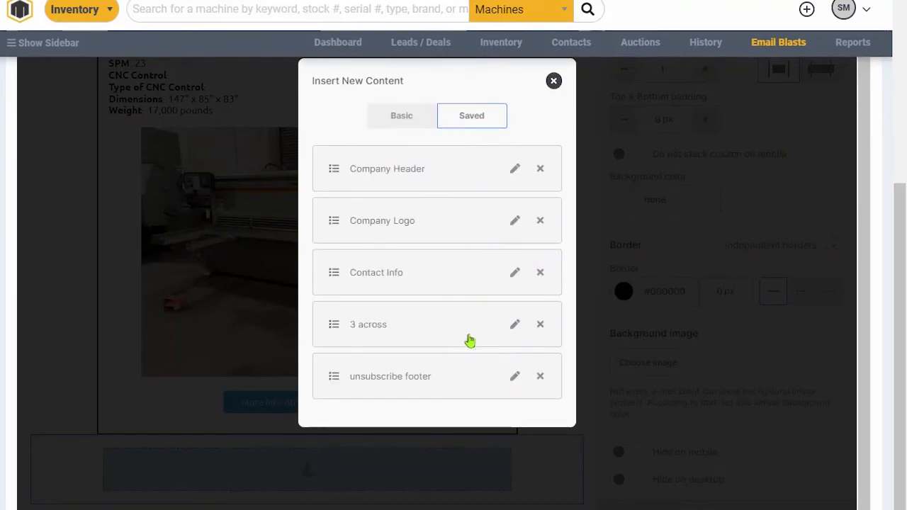
pyautogui.click(464, 377)
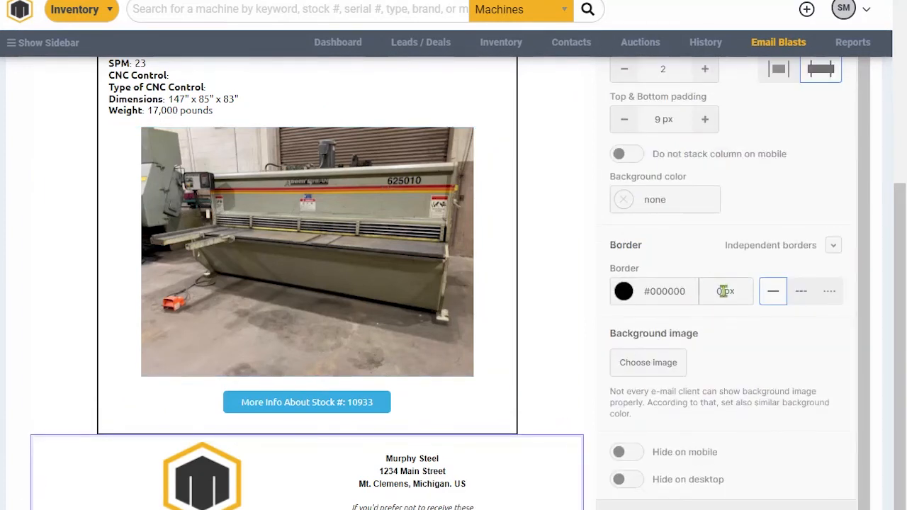
# Set a 2 px border on the unsubscribe footer structure and add a border to the company header structure.
pyautogui.click(716, 291)
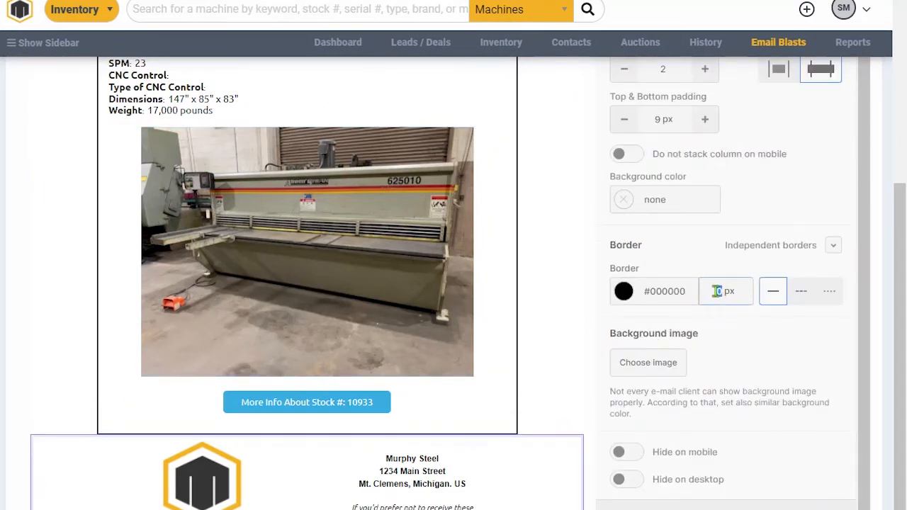
pyautogui.write('2')
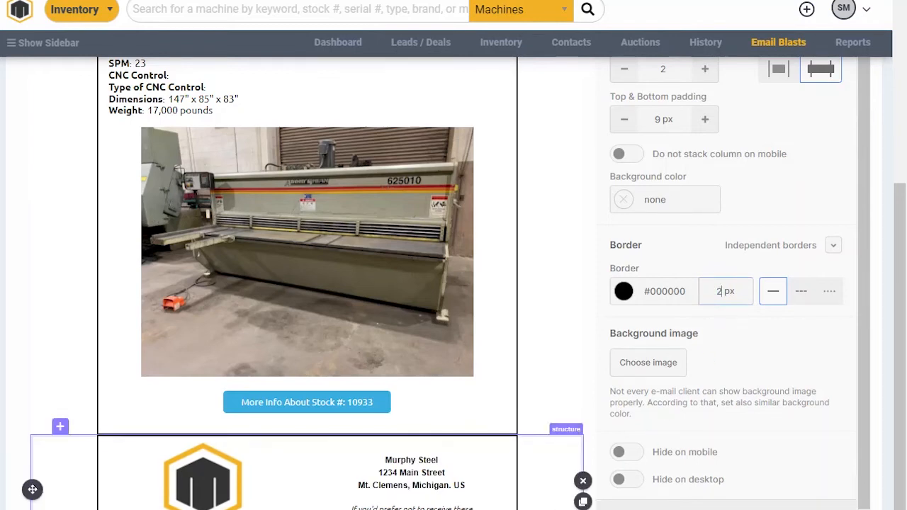
pyautogui.scroll(6, 95, 233)
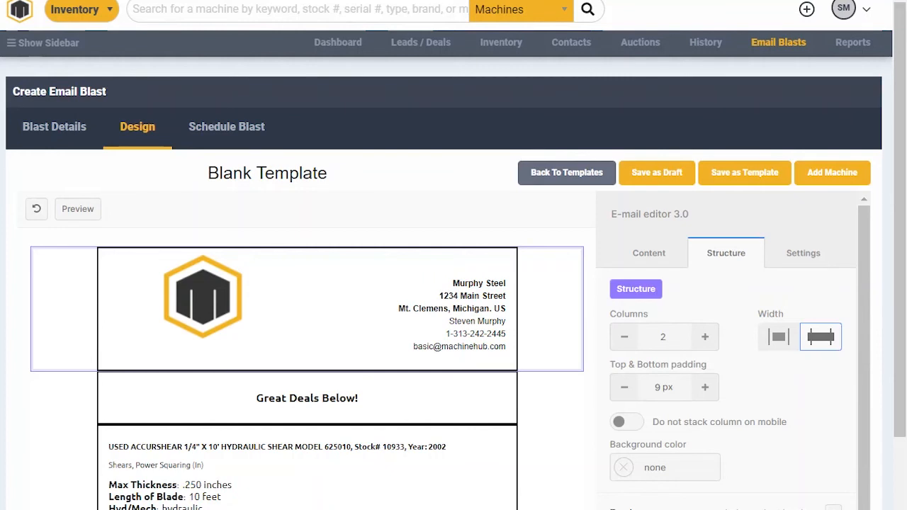
# Preview the email blast in the desktop and mobile layouts, checking it from the company header down through the listing.
pyautogui.click(78, 209)
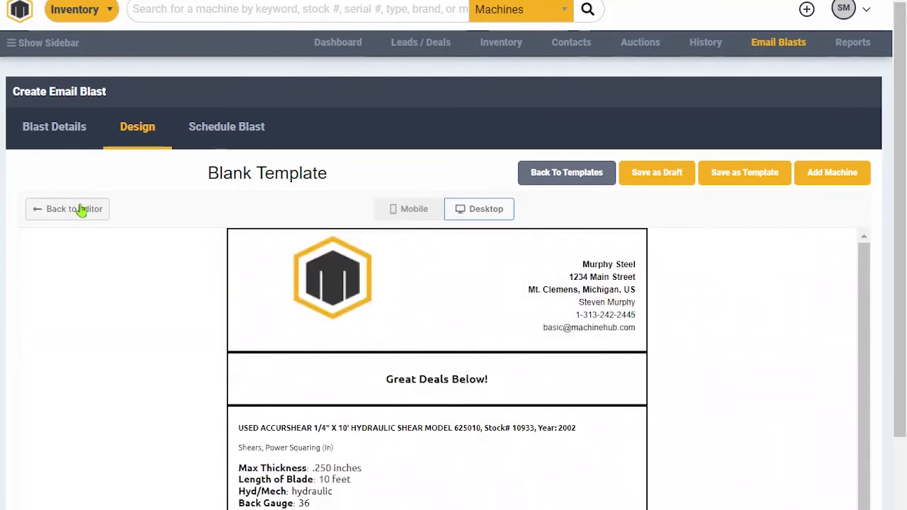
pyautogui.scroll(-3, 187, 442)
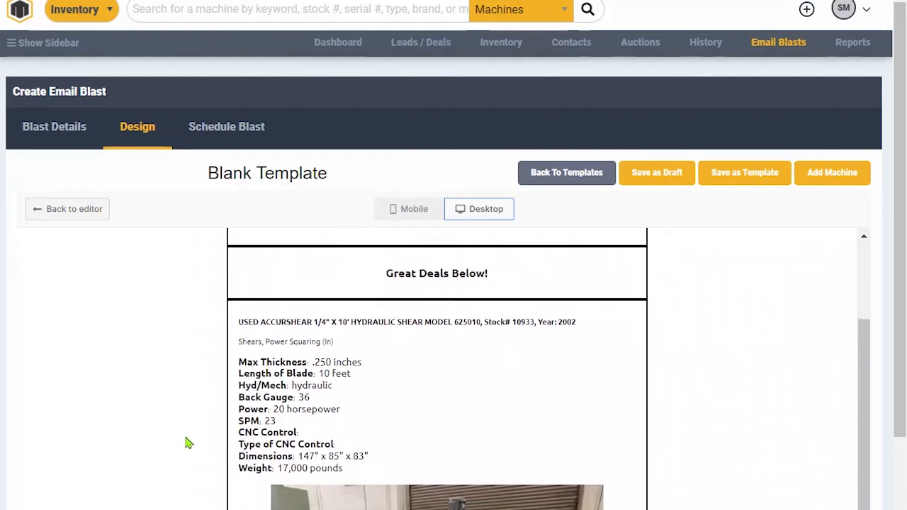
pyautogui.scroll(-5, 188, 442)
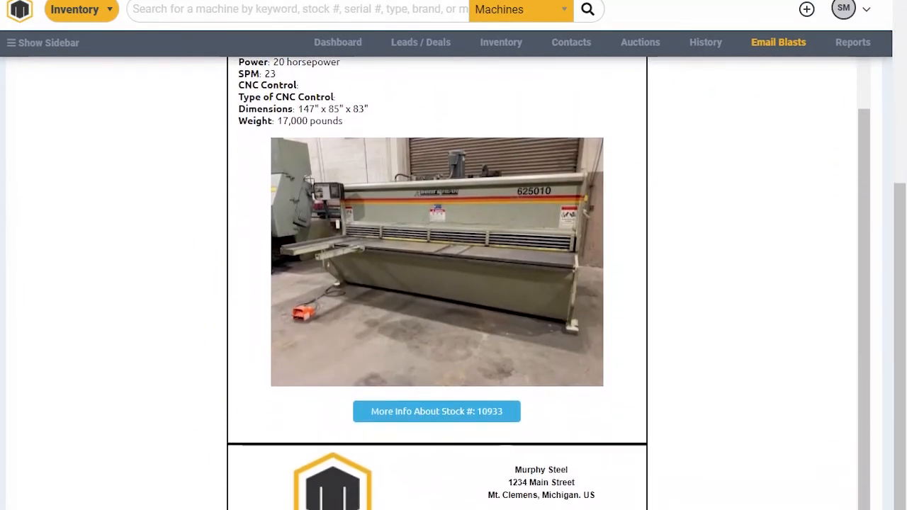
pyautogui.scroll(6, 436, 319)
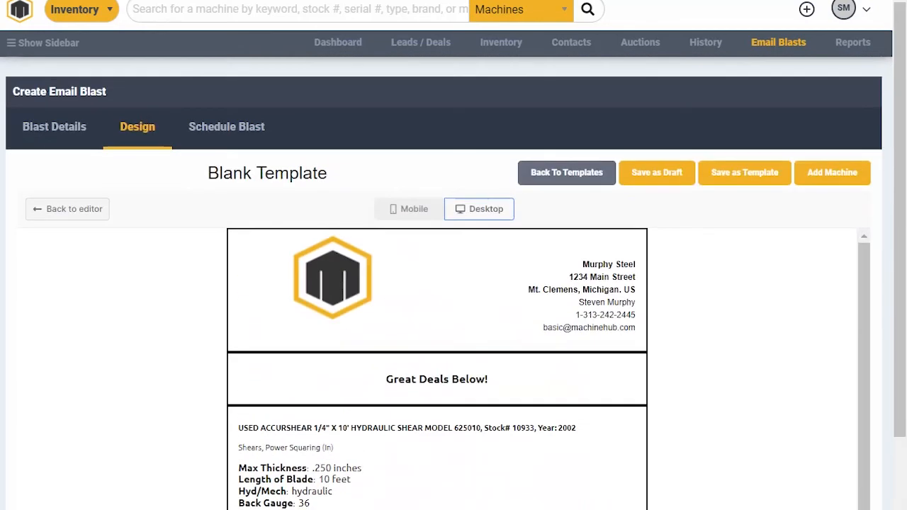
pyautogui.click(418, 210)
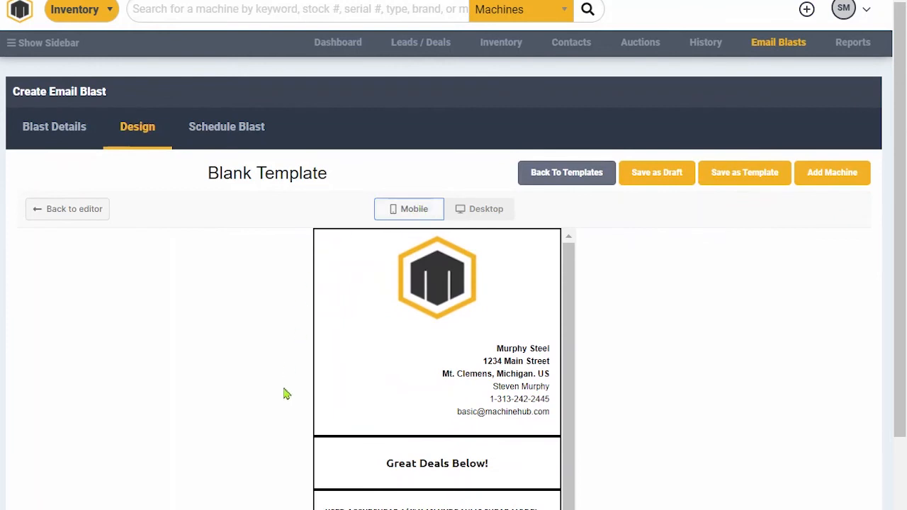
pyautogui.scroll(-4, 287, 415)
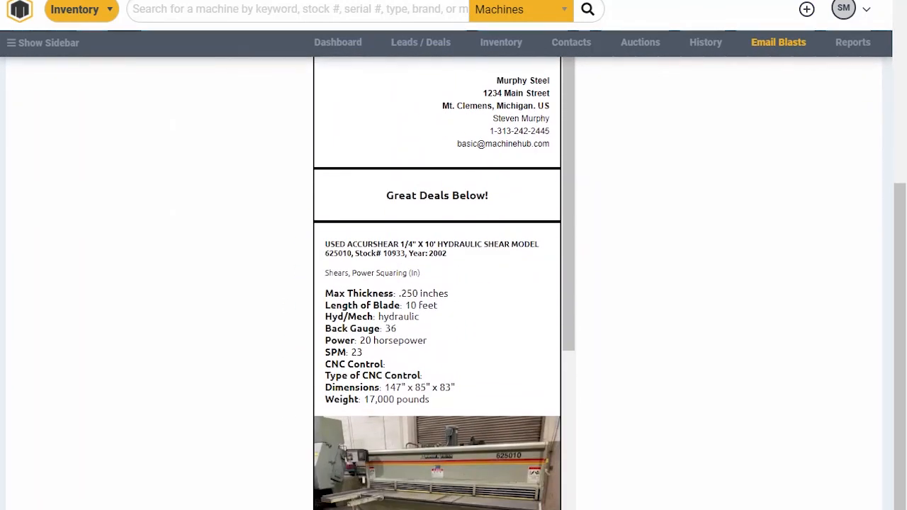
# Check the rest of the mobile preview from the machine listing to the unsubscribe footer and return to the editor.
pyautogui.scroll(-2, 437, 284)
pyautogui.scroll(-3, 438, 283)
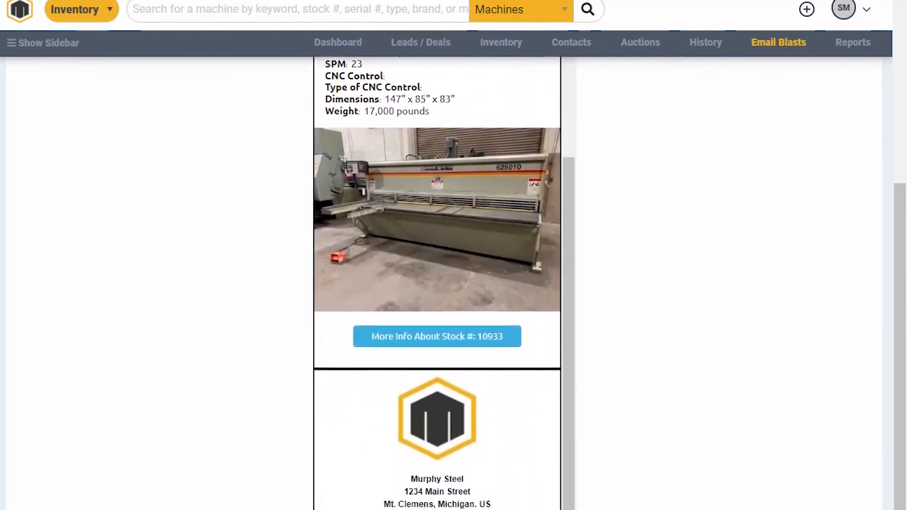
pyautogui.scroll(5, 156, 291)
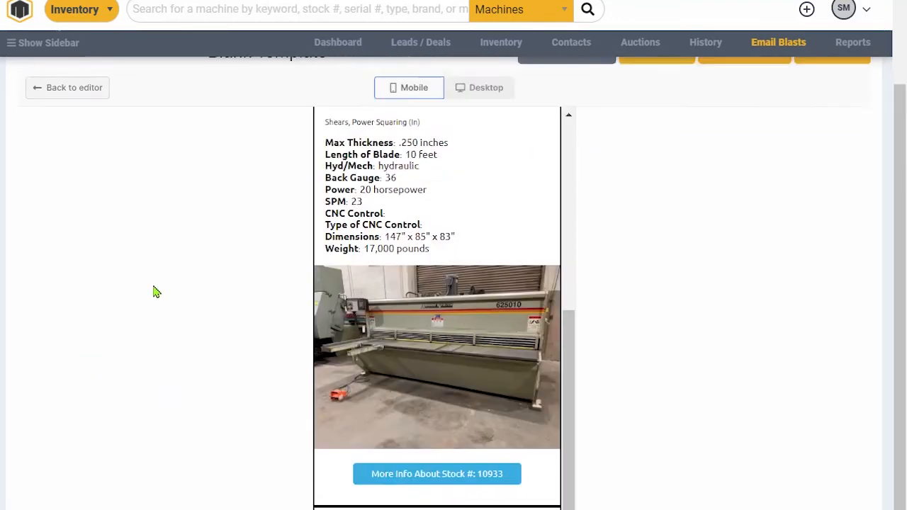
pyautogui.click(71, 209)
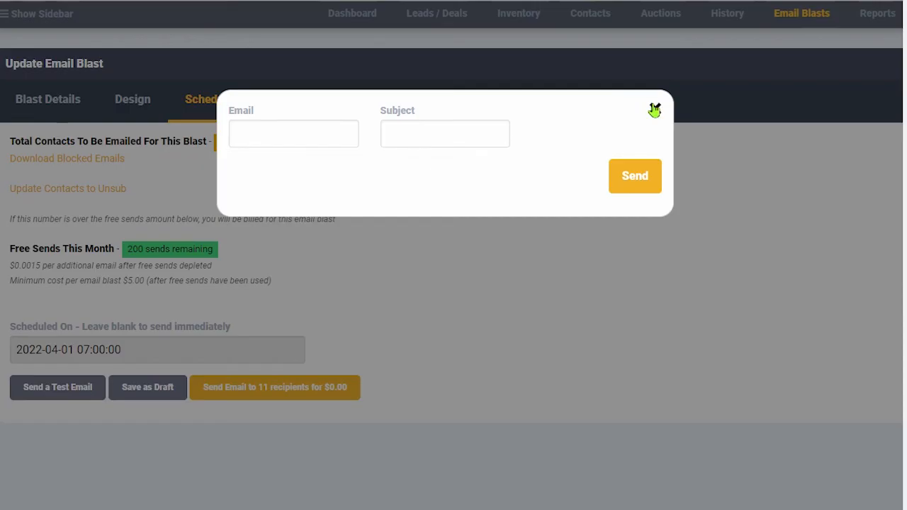
# Close the test email form, view the calendar for the blast's scheduled send date, and close the calendar.
pyautogui.click(653, 112)
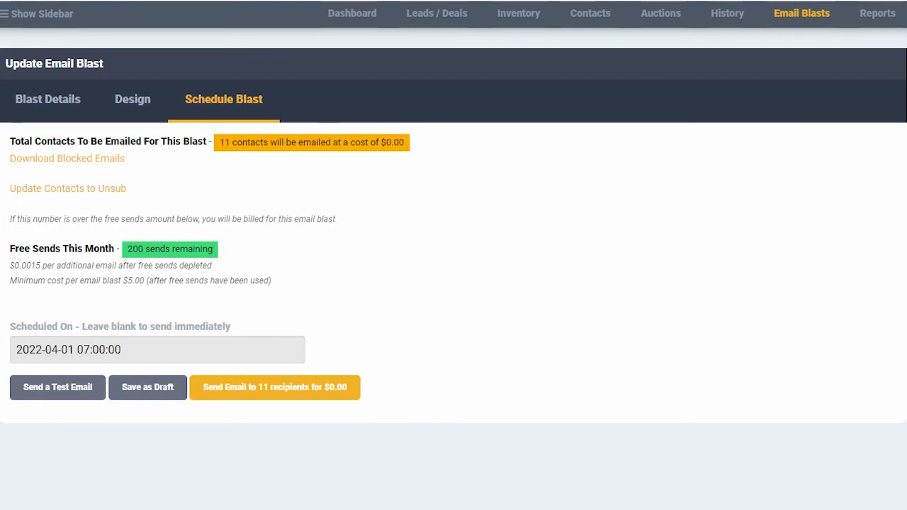
pyautogui.click(179, 352)
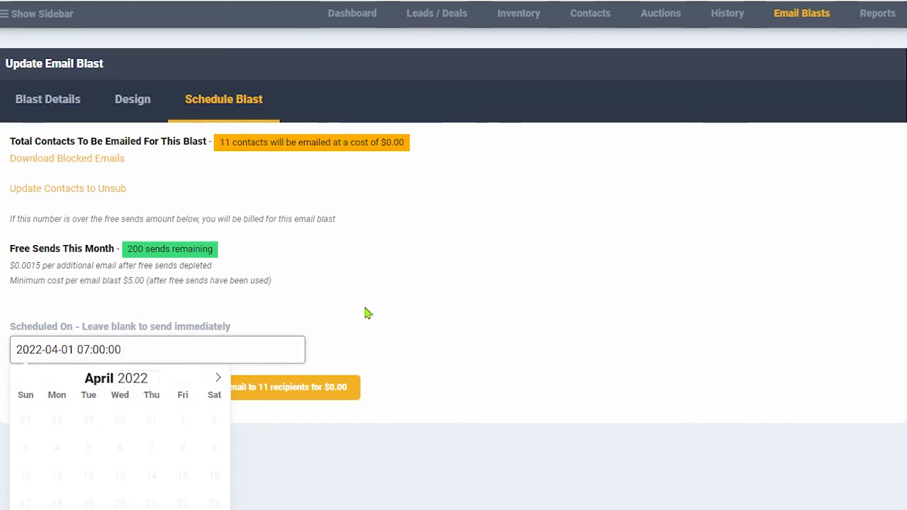
pyautogui.click(366, 311)
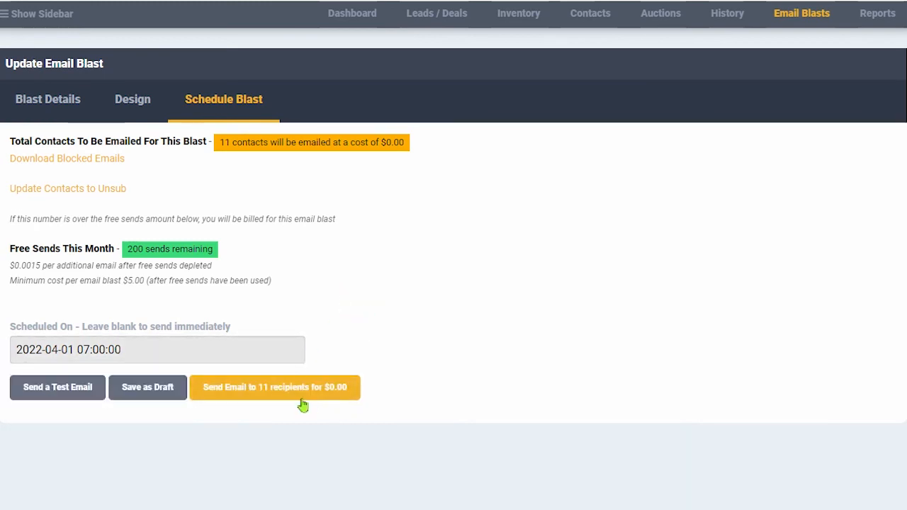